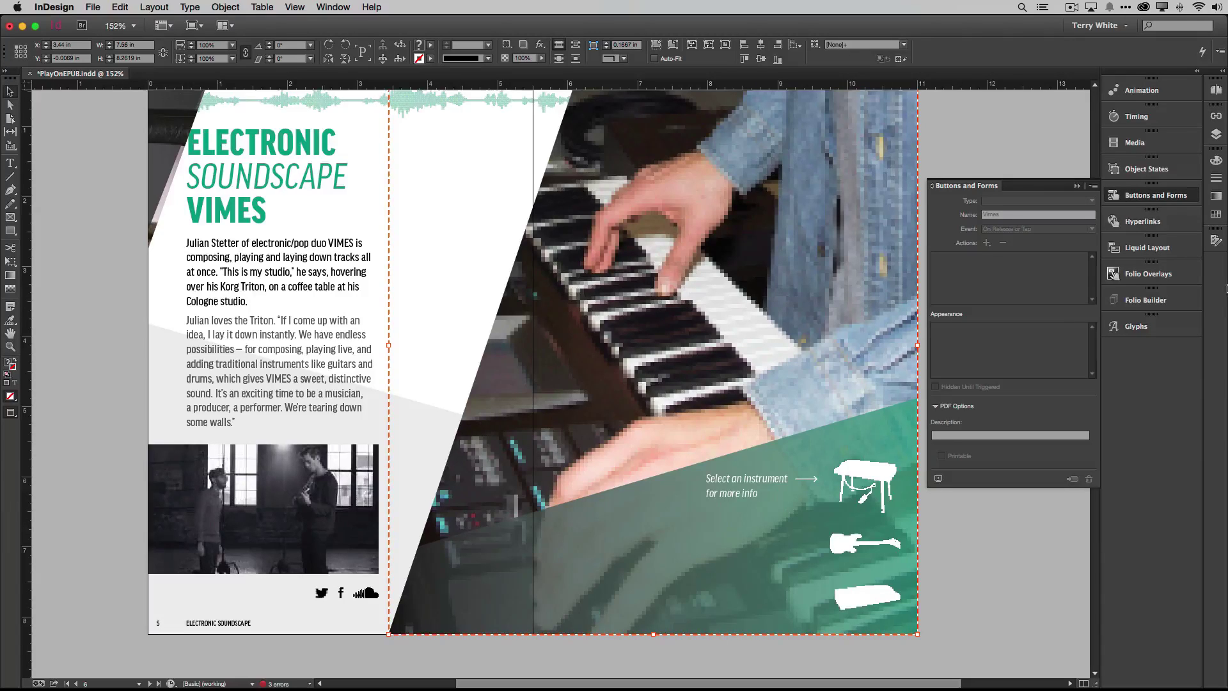
# Put away Buttons and Forms, select 'my studio' in the body text, and show the Hyperlinks panel
pyautogui.click(1077, 186)
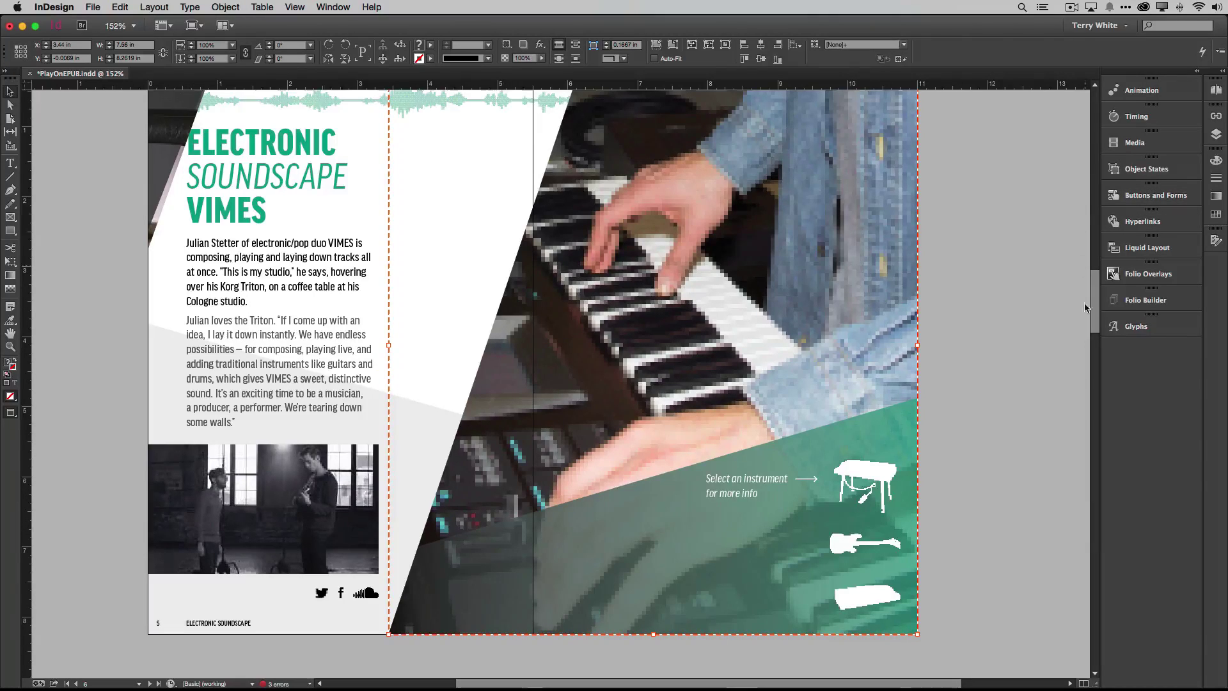
pyautogui.click(272, 264)
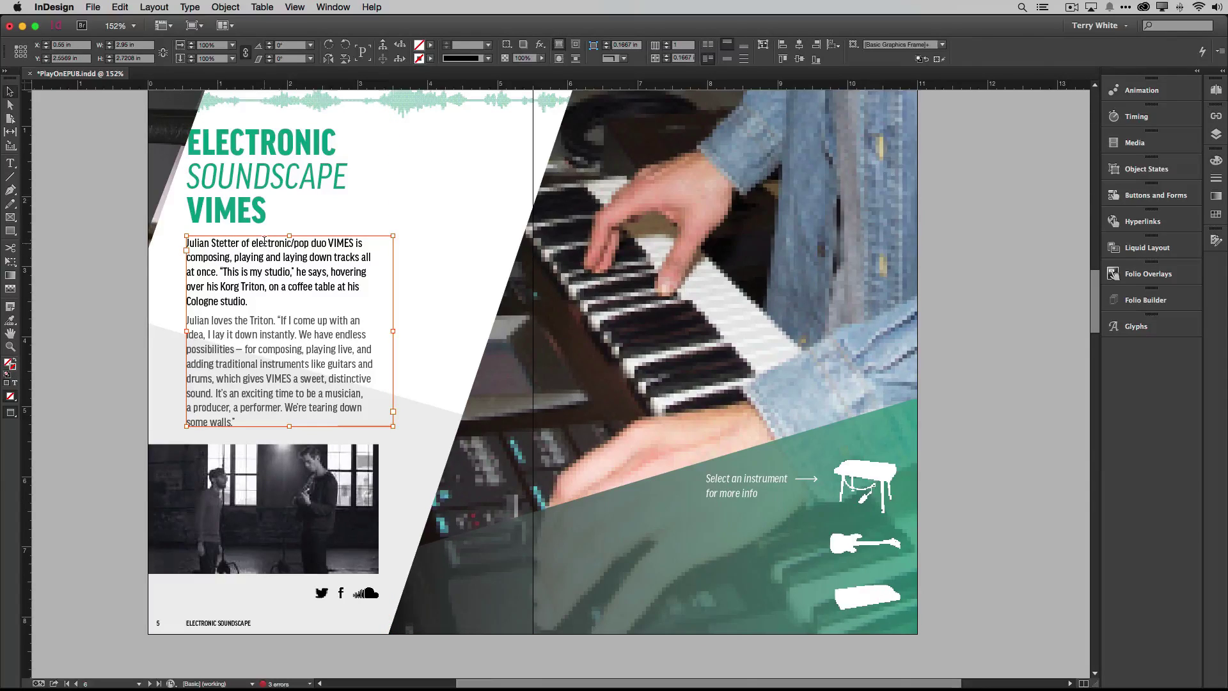
pyautogui.doubleClick(254, 242)
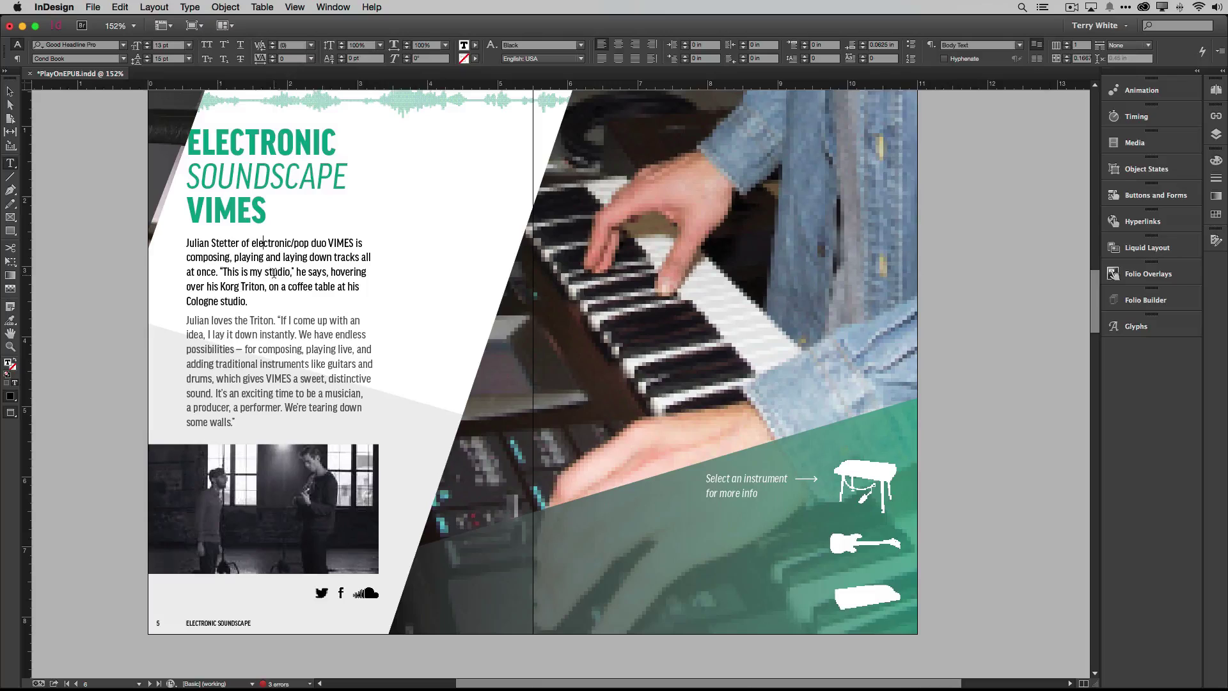
pyautogui.moveTo(251, 272); pyautogui.dragTo(291, 272)
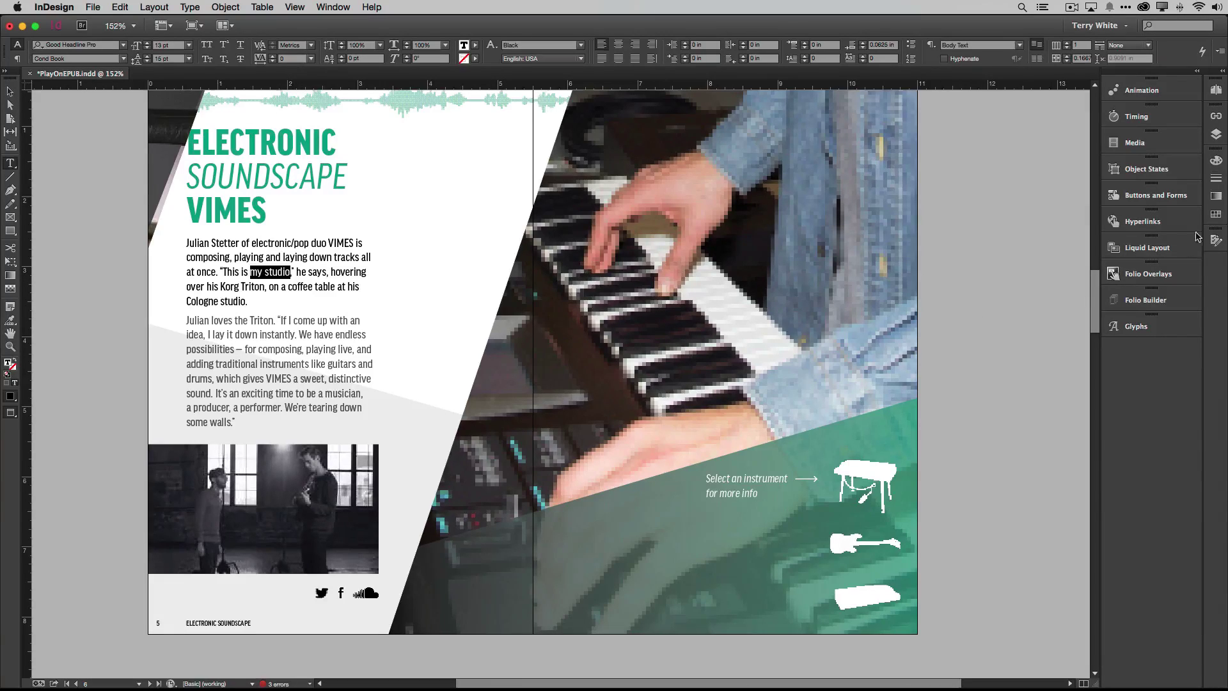
pyautogui.click(1144, 222)
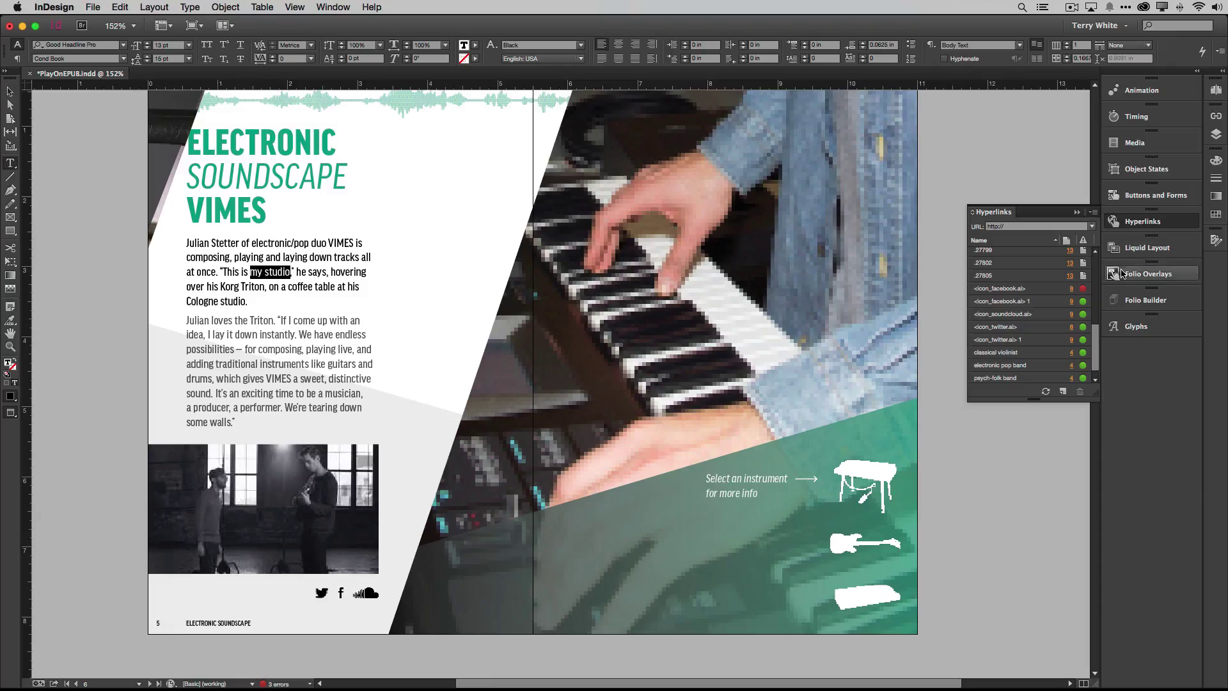
# Link the selected 'my studio' text to terrywhite.com, then deselect it
pyautogui.click(1013, 225)
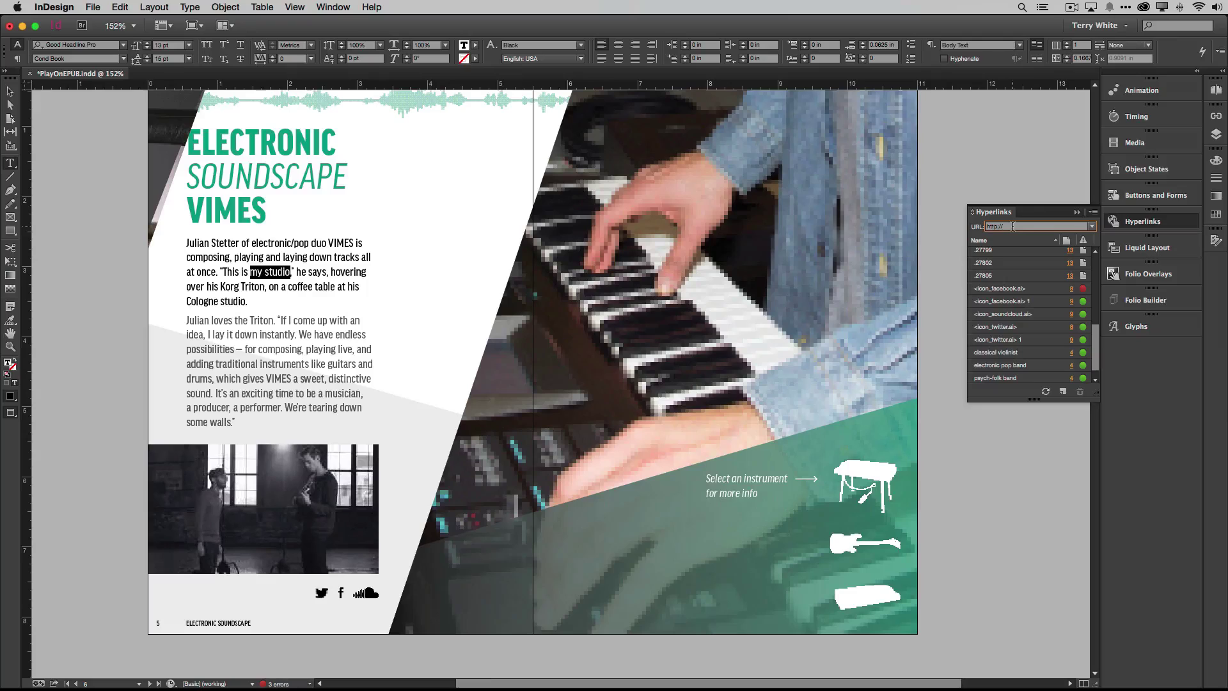
pyautogui.write('terrywhite.com')
pyautogui.press('Return')
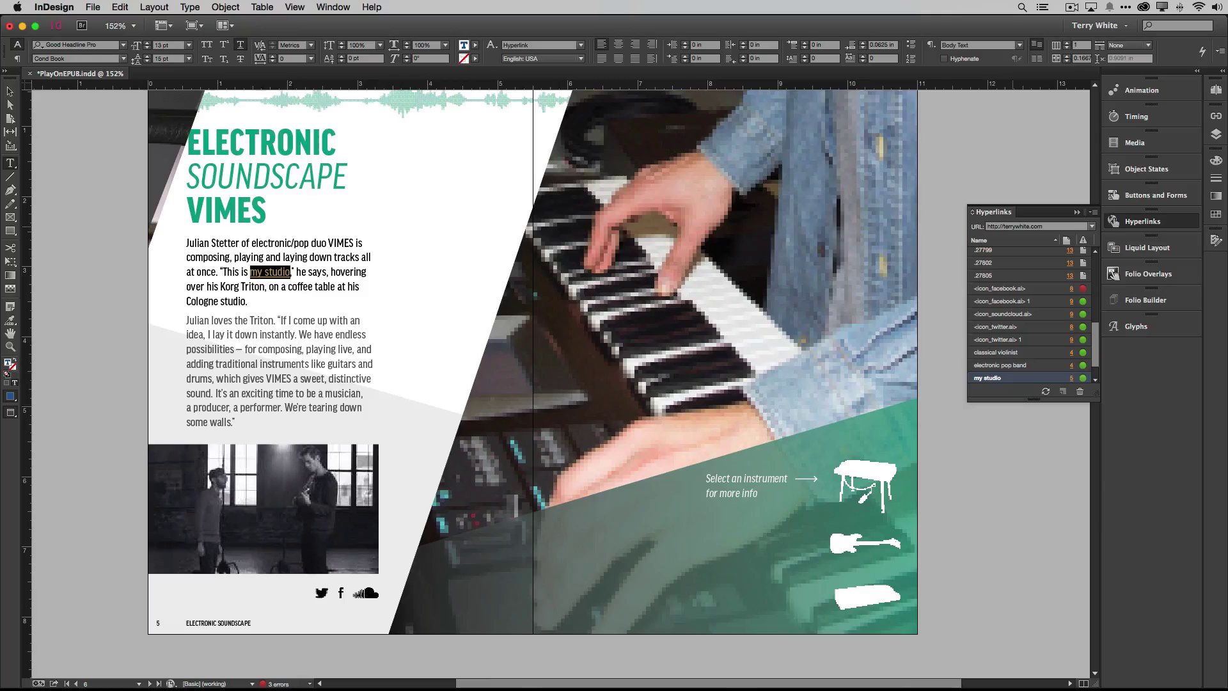
pyautogui.click(341, 272)
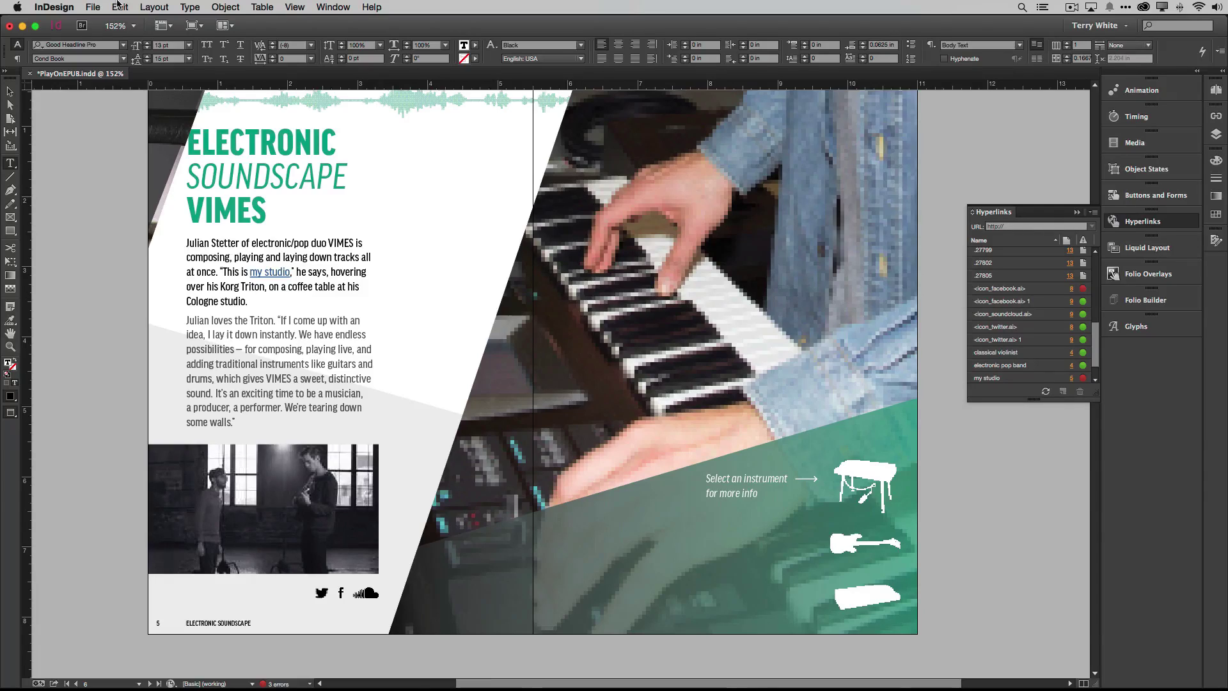
# Show the Character Styles panel from the Window > Styles menu
pyautogui.click(334, 6)
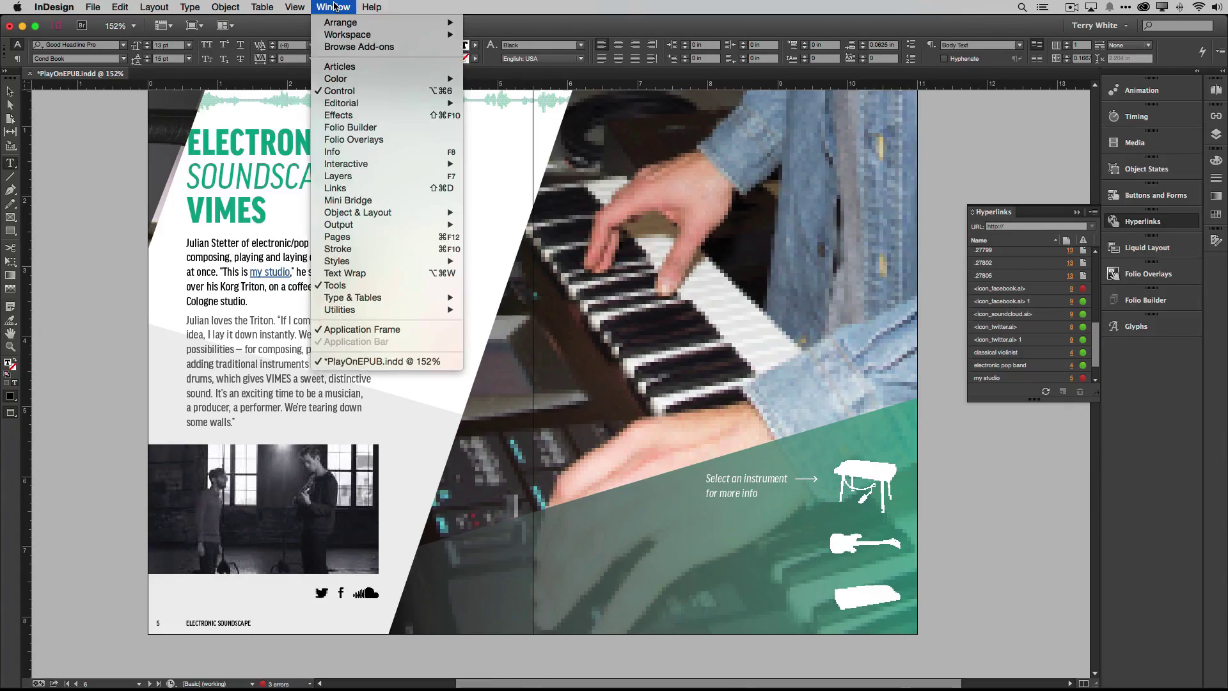
pyautogui.moveTo(371, 298)
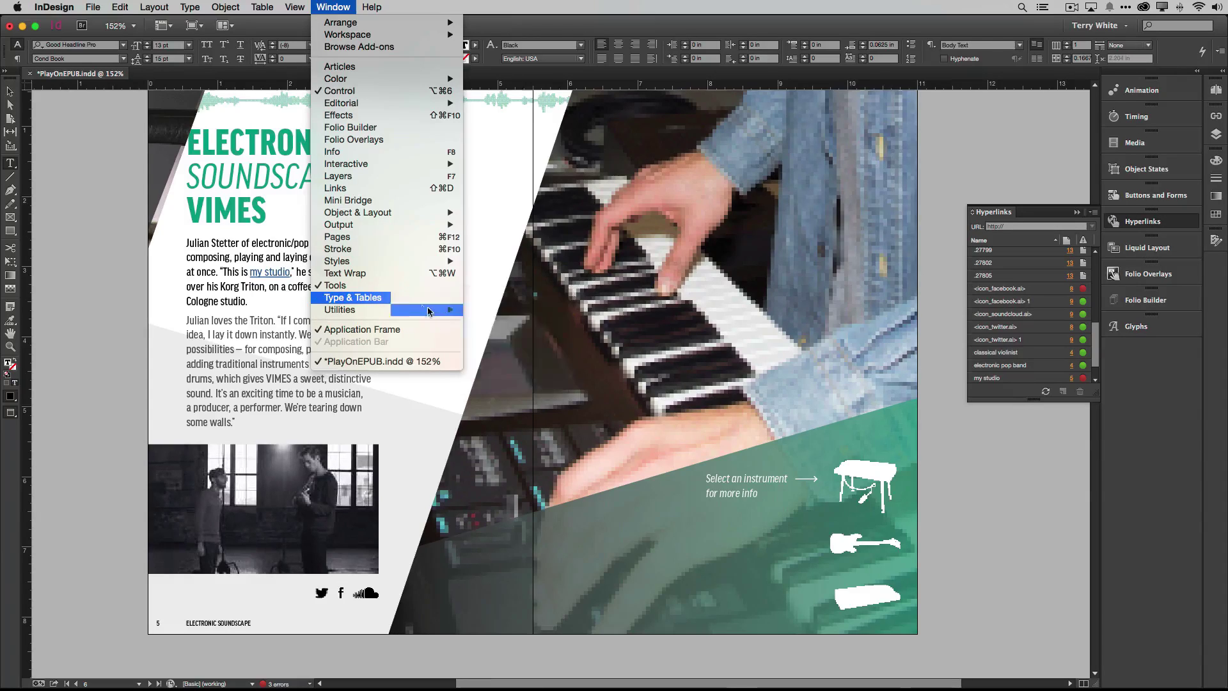
pyautogui.moveTo(382, 262)
pyautogui.click(502, 277)
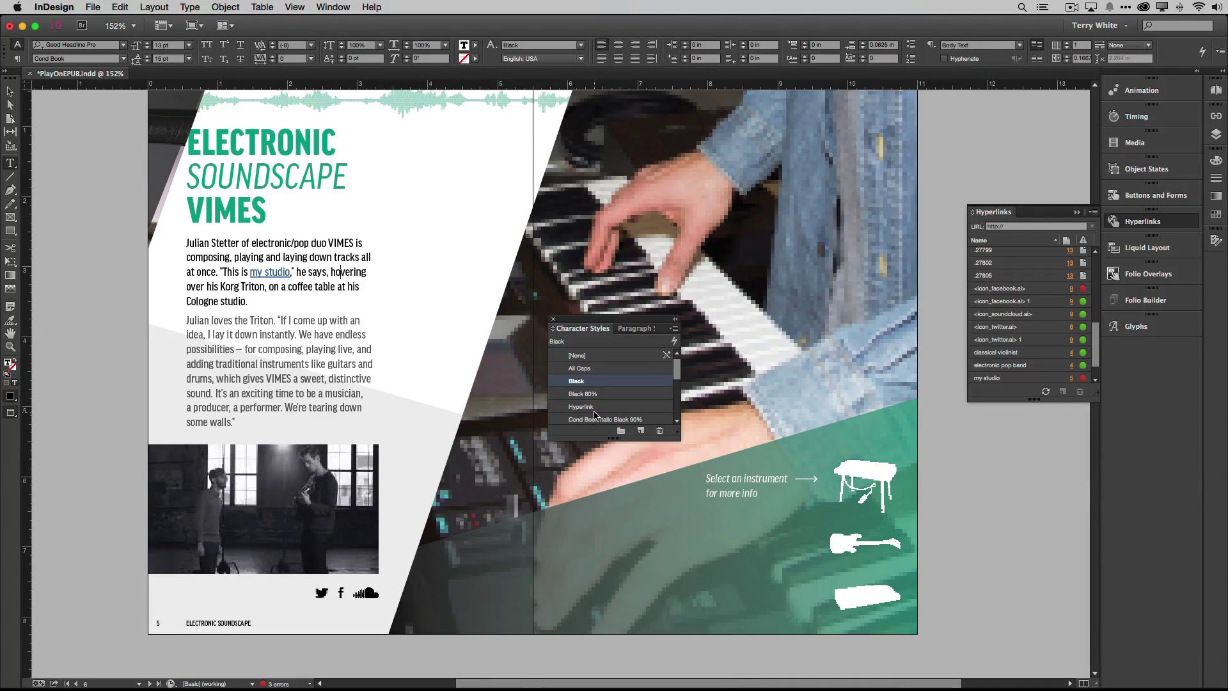
# Inspect the Hyperlink character style on 'my studio' without changing it
pyautogui.moveTo(290, 273); pyautogui.dragTo(249, 273)
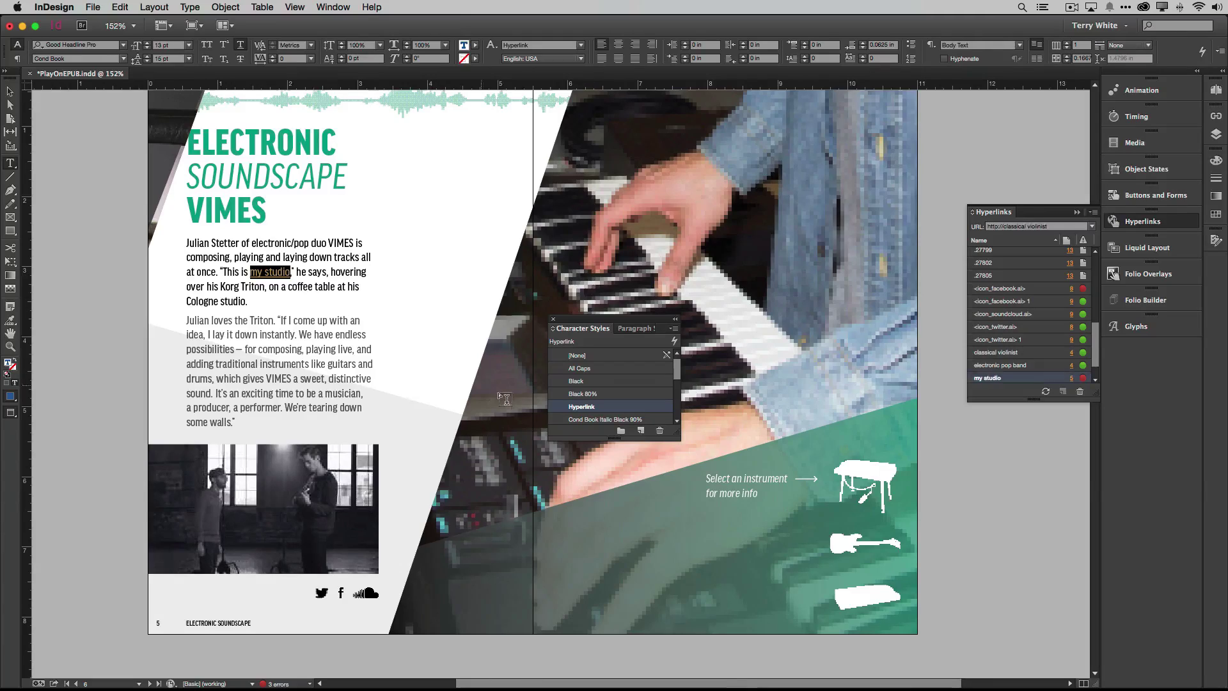
pyautogui.doubleClick(590, 407)
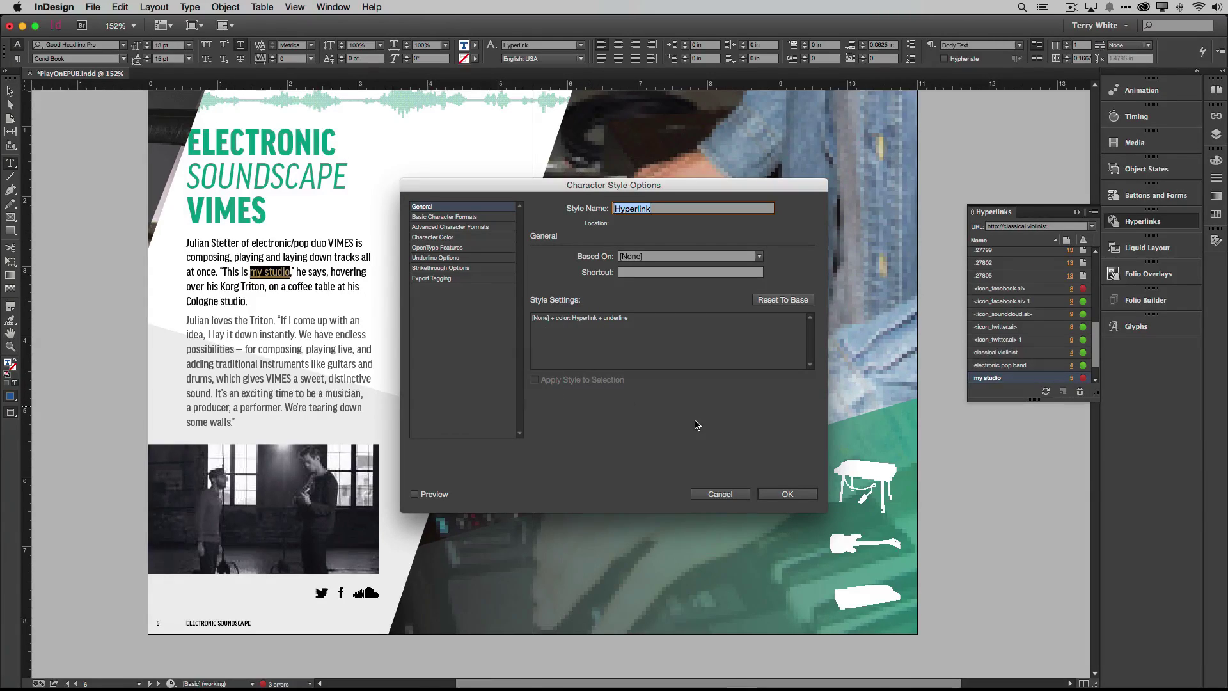
pyautogui.click(721, 494)
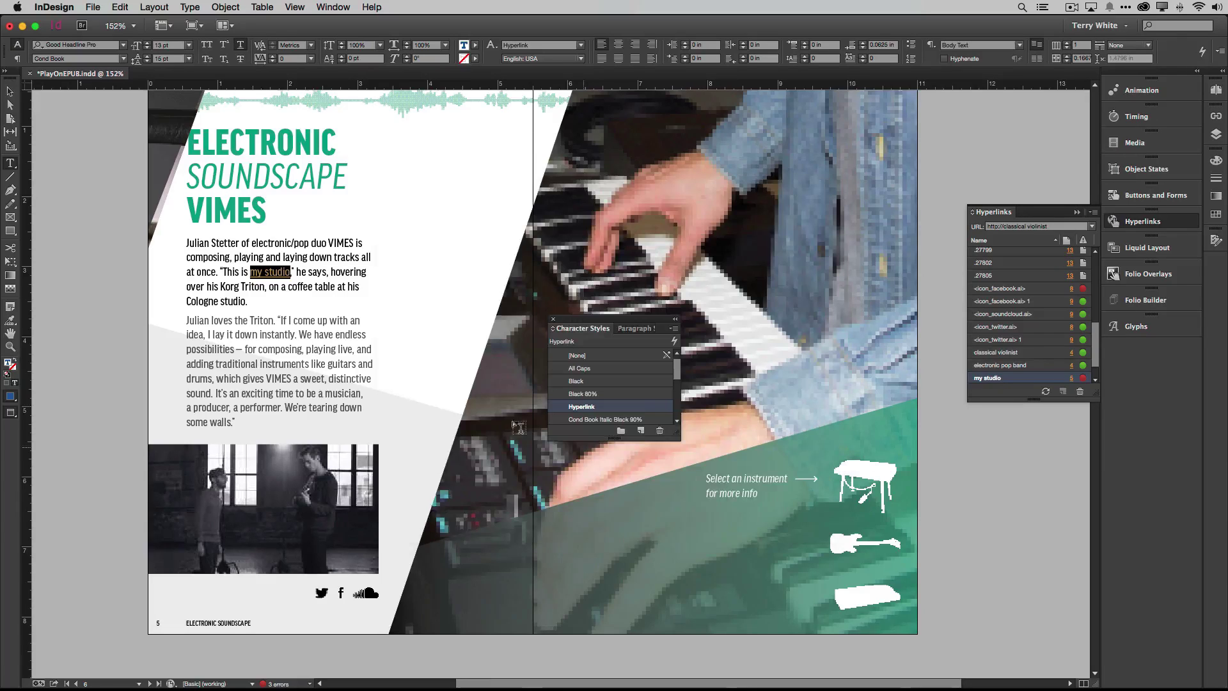
pyautogui.click(320, 296)
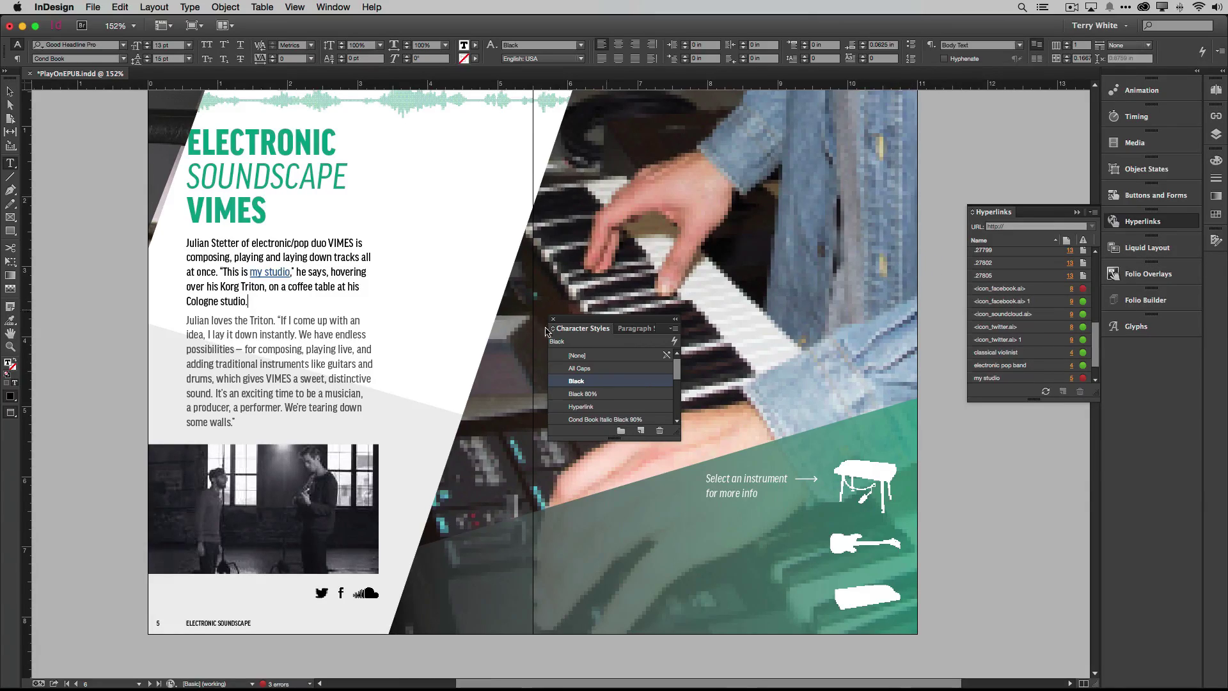
# Replace the broken 'my studio' hyperlink address with terrywhite.com so it shows as valid
pyautogui.click(267, 333)
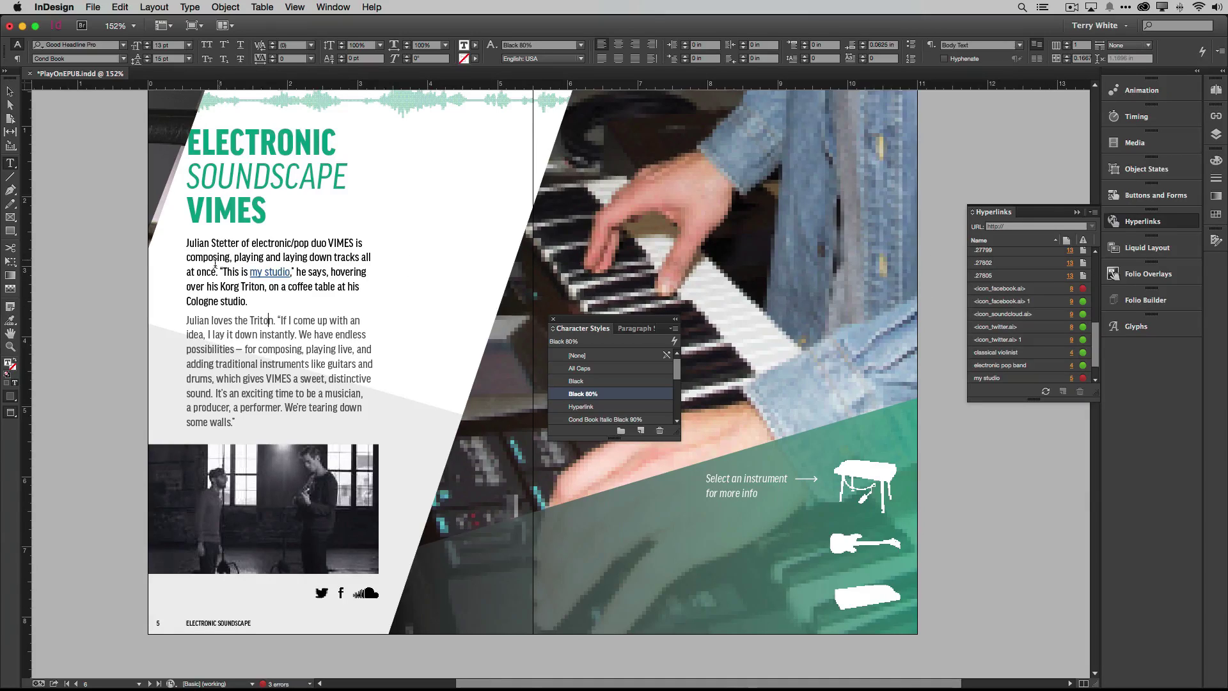
pyautogui.moveTo(291, 274); pyautogui.dragTo(249, 273)
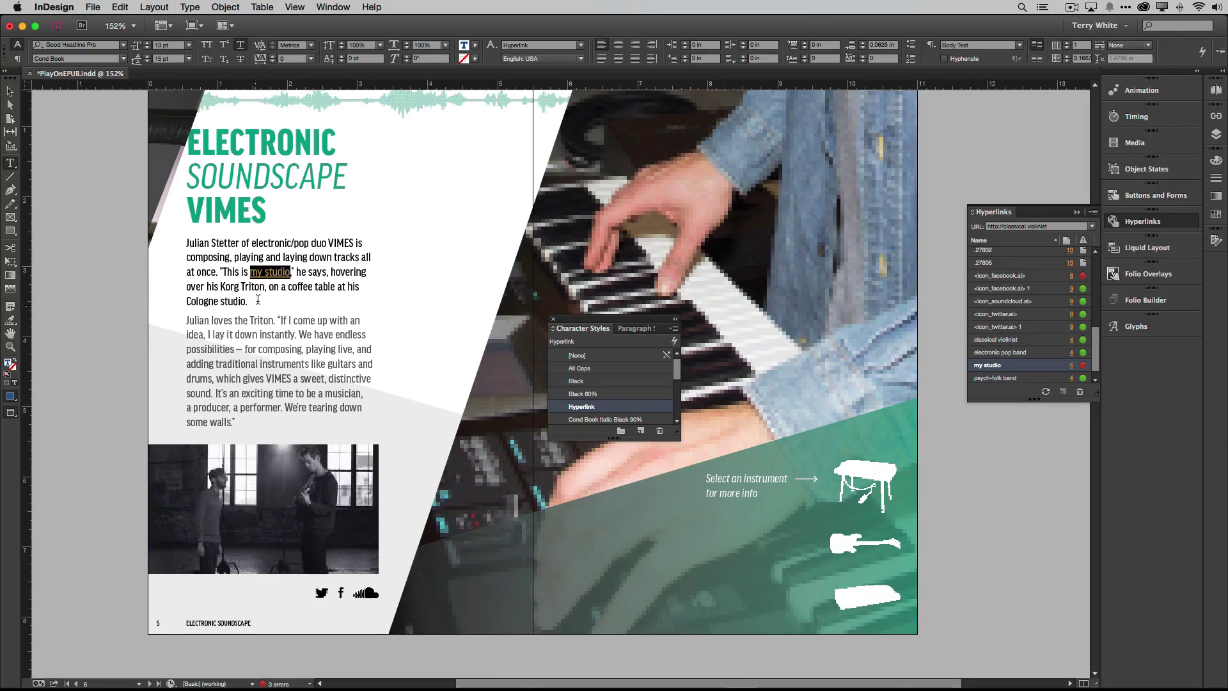
pyautogui.click(985, 366)
pyautogui.click(1050, 226)
pyautogui.tripleClick(1027, 227)
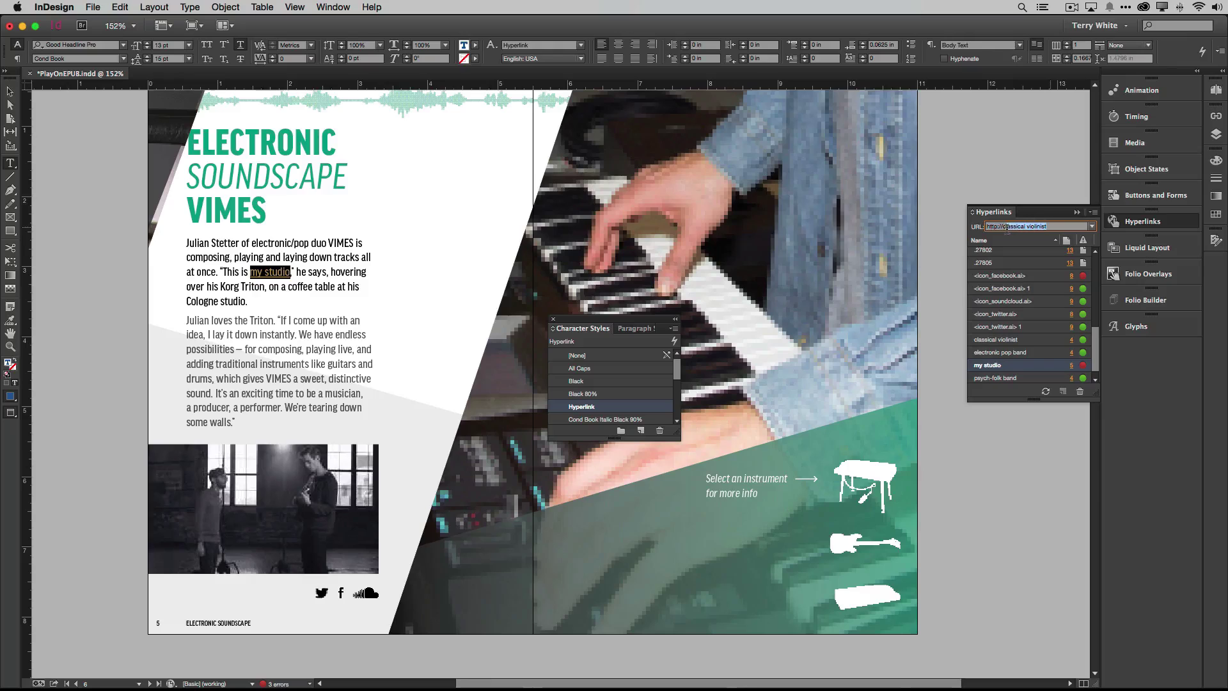
pyautogui.press('BackSpace')
pyautogui.press('Return')
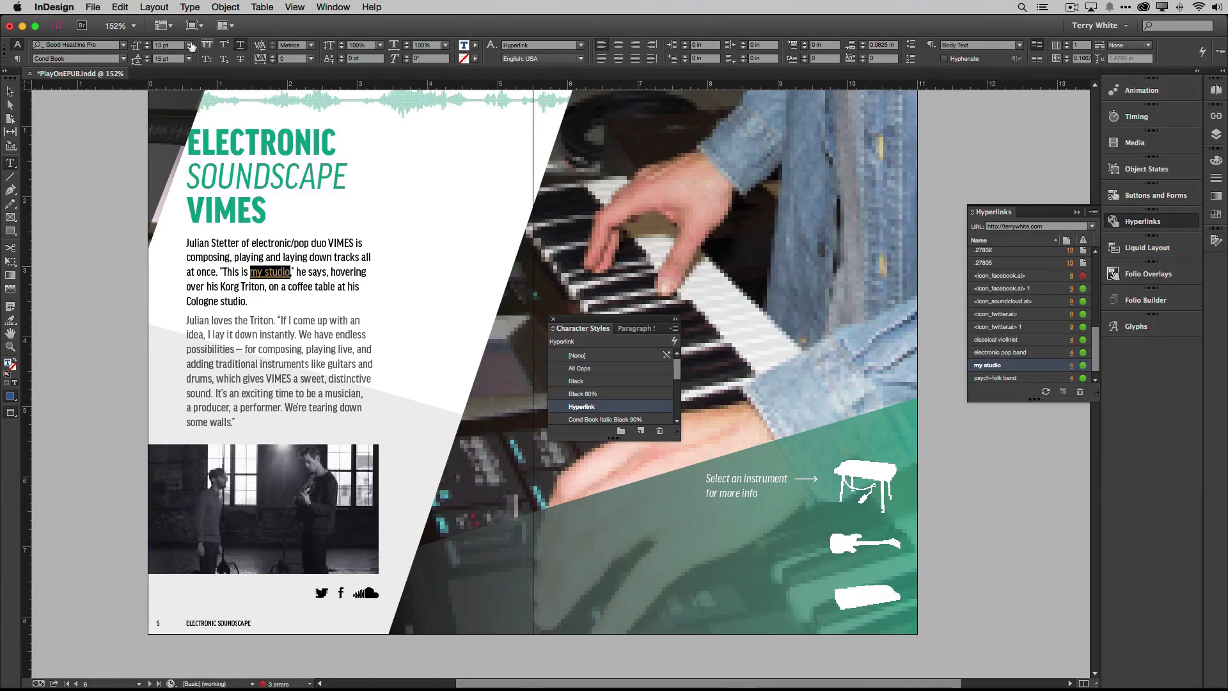
# Select the Twitter icon on the left page and hyperlink it to twitter.com
pyautogui.click(12, 94)
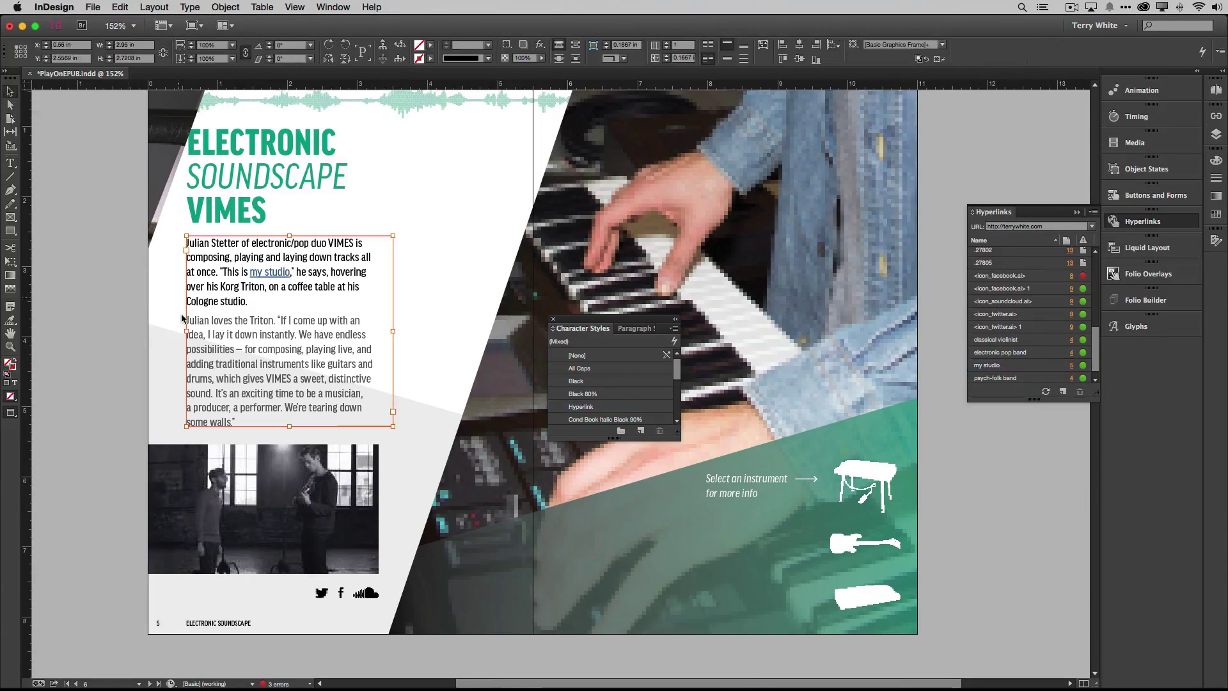
pyautogui.click(143, 321)
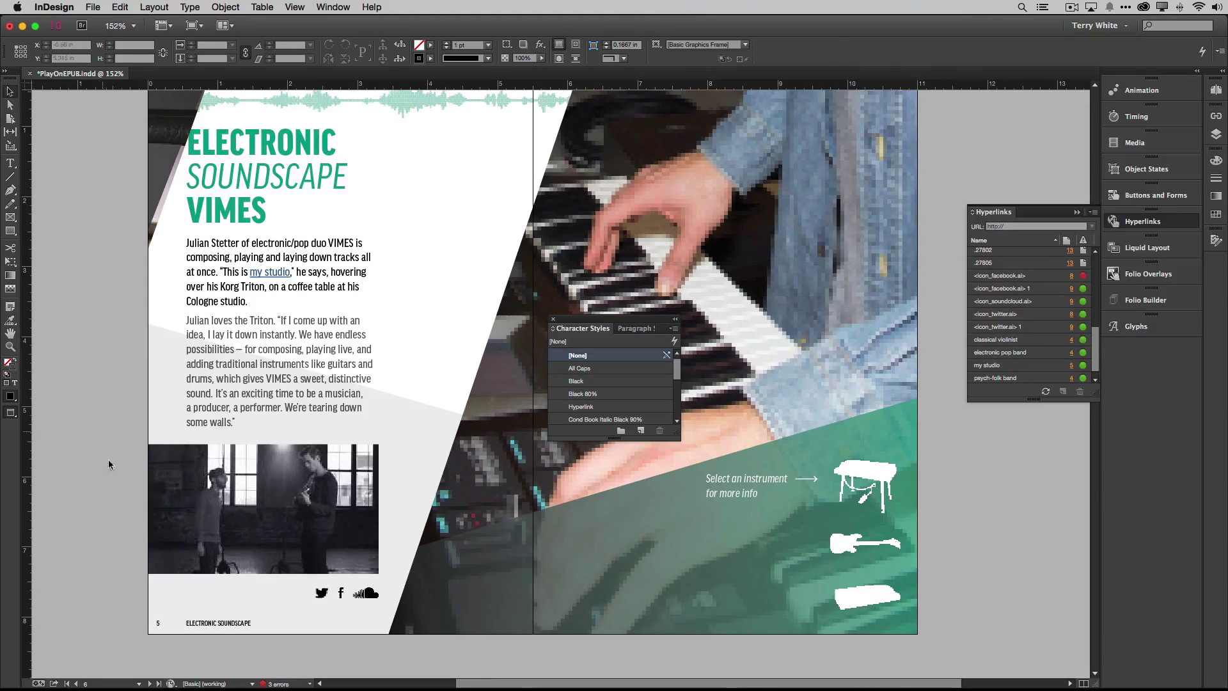
pyautogui.click(201, 602)
pyautogui.click(321, 595)
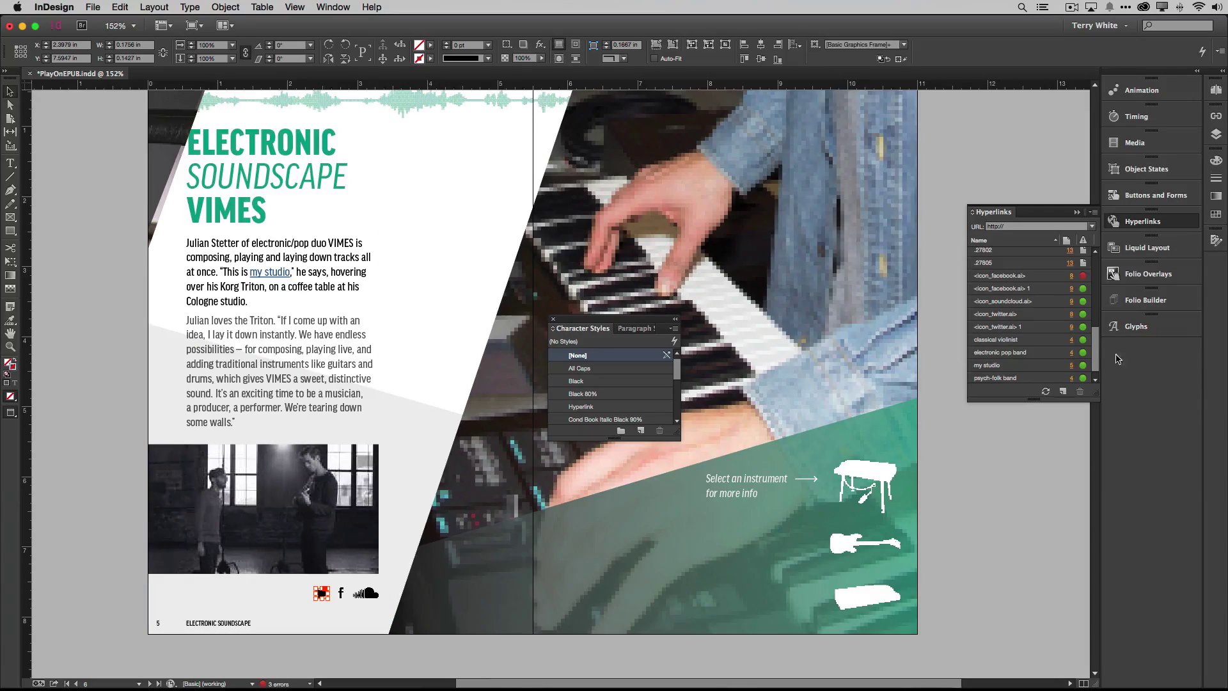
pyautogui.click(1012, 227)
pyautogui.write('twitter.com/terrywhite')
pyautogui.press('Return')
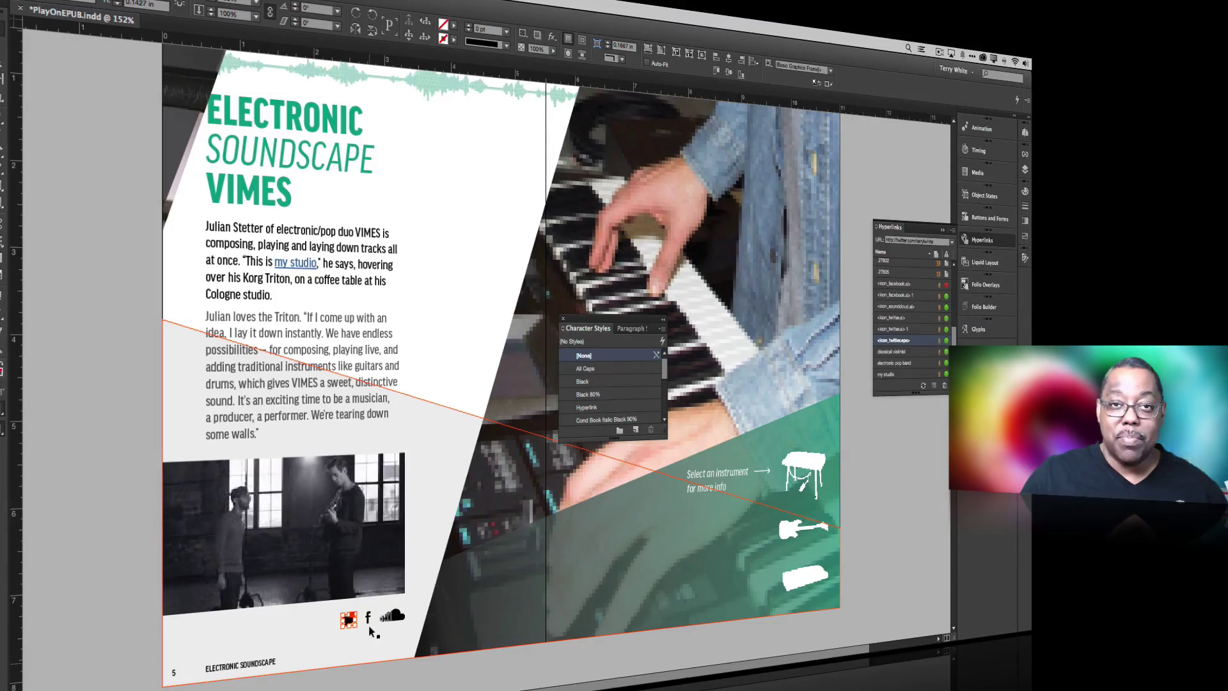
# Clear the selection and close the Character Styles and Hyperlinks panels
pyautogui.click(663, 475)
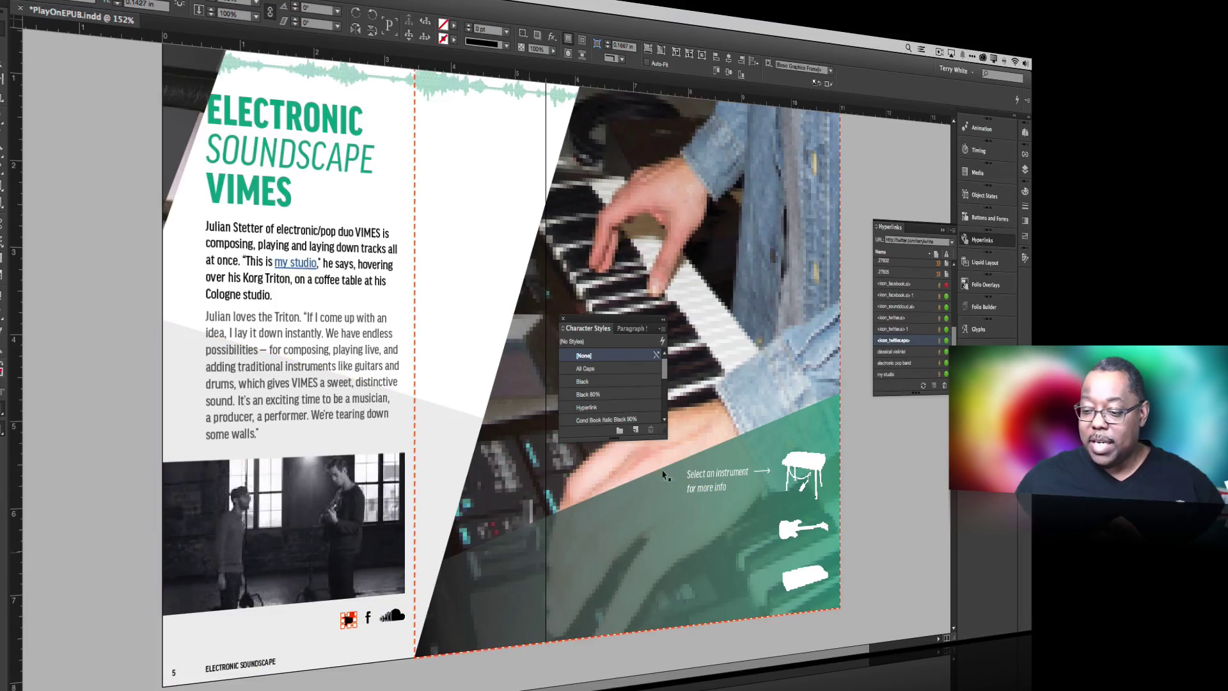
pyautogui.click(562, 318)
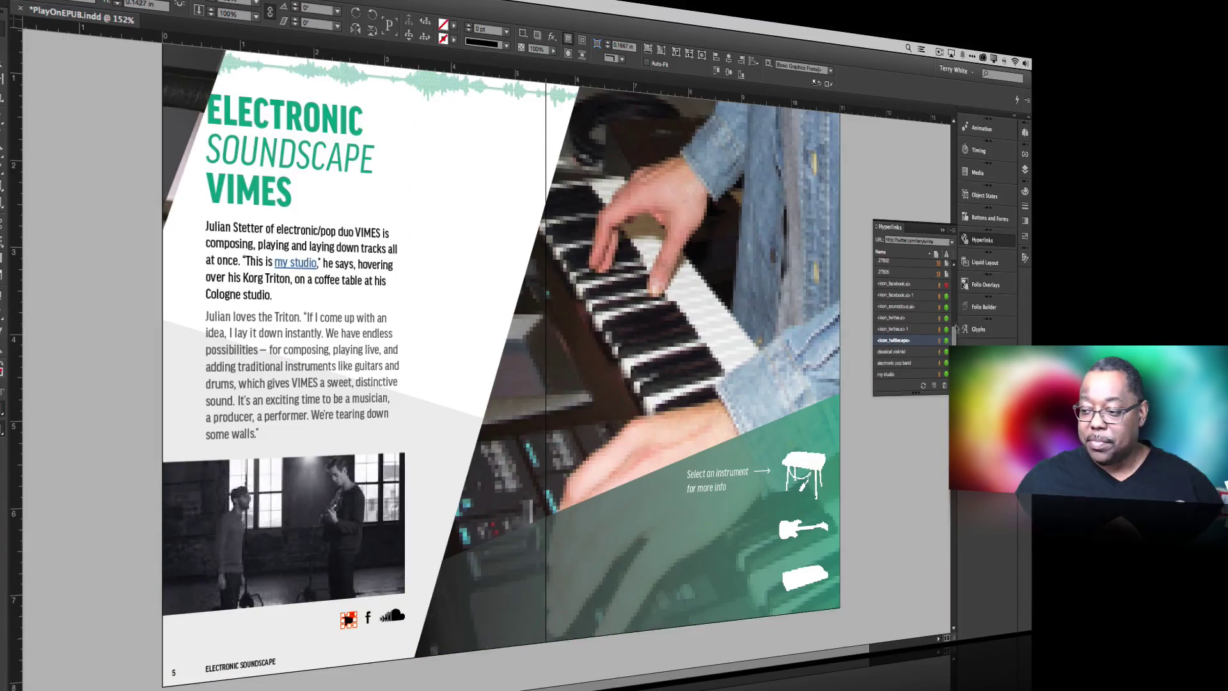
pyautogui.click(942, 229)
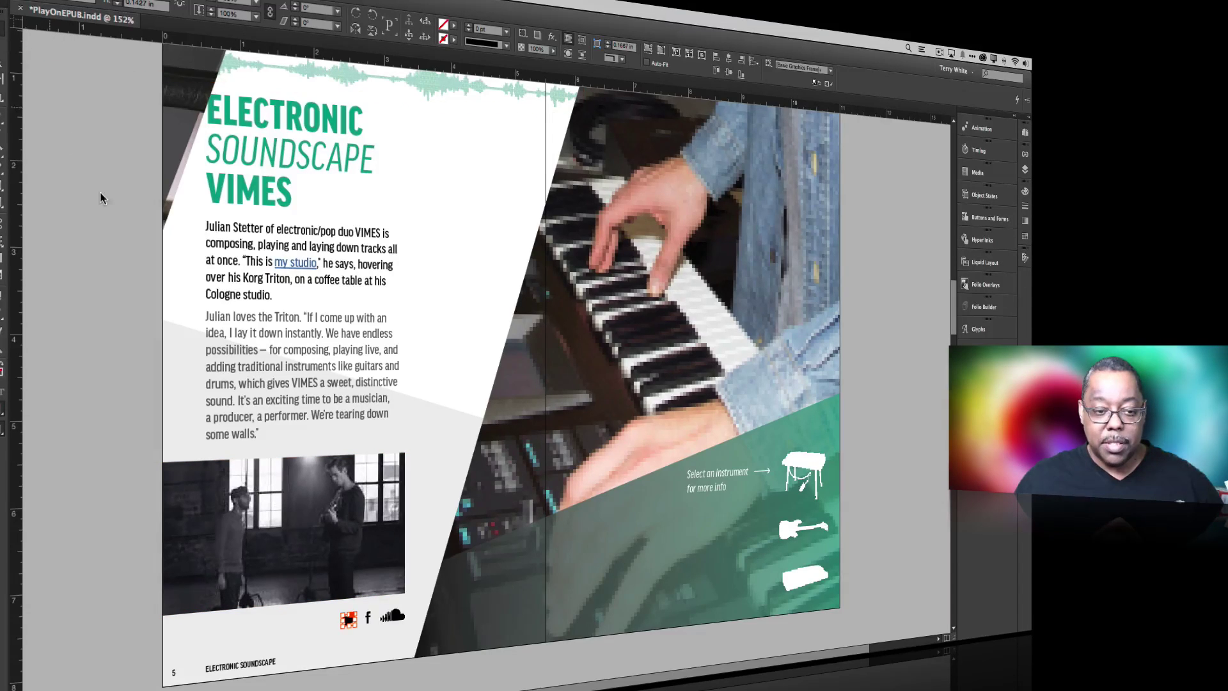
# Drag the SoundCloud icon from the bottom row up beside the band photo
pyautogui.click(393, 616)
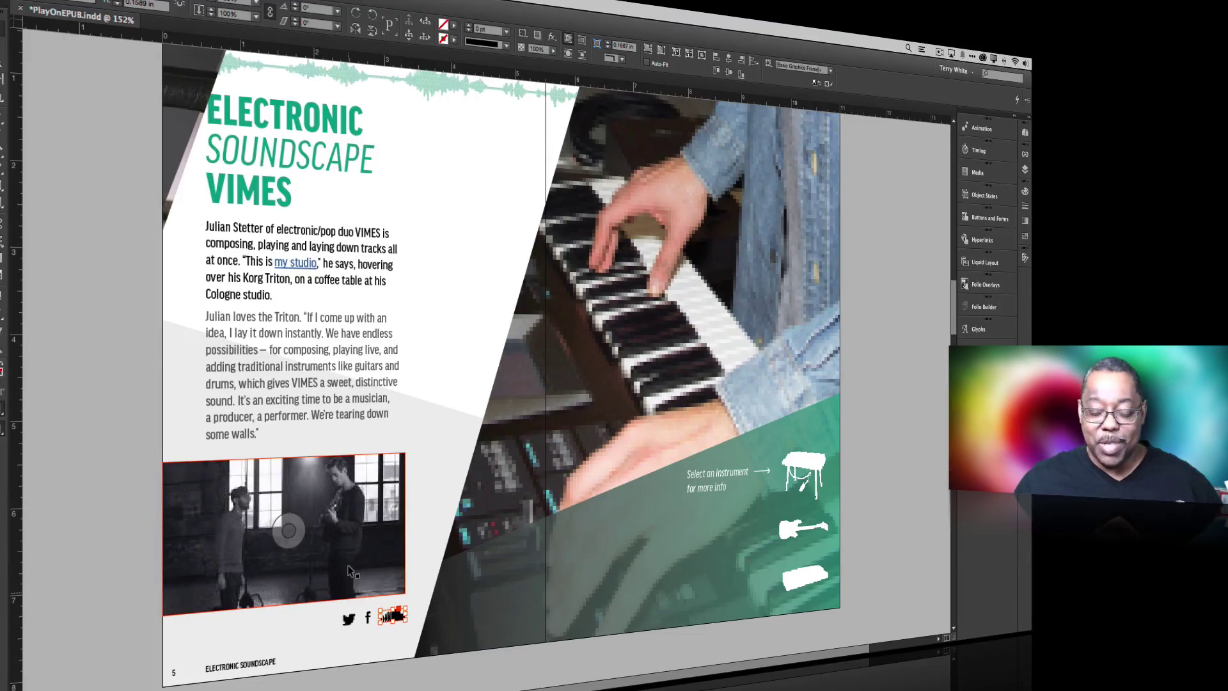
pyautogui.click(409, 520)
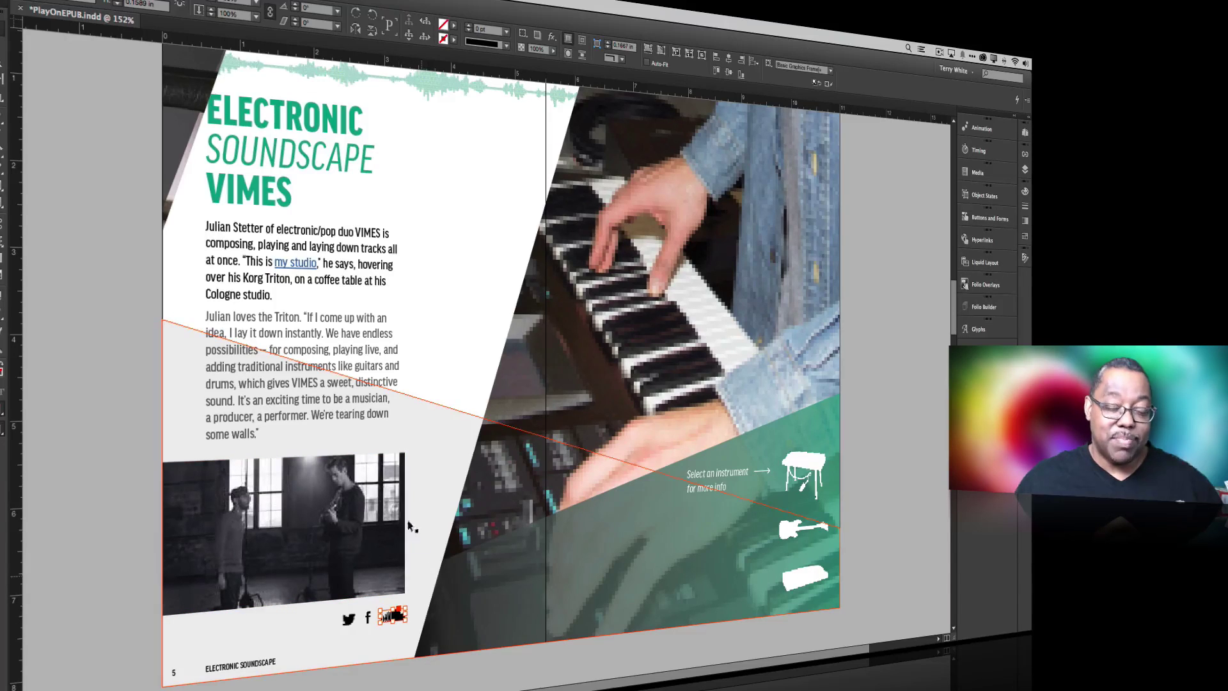
pyautogui.click(307, 505)
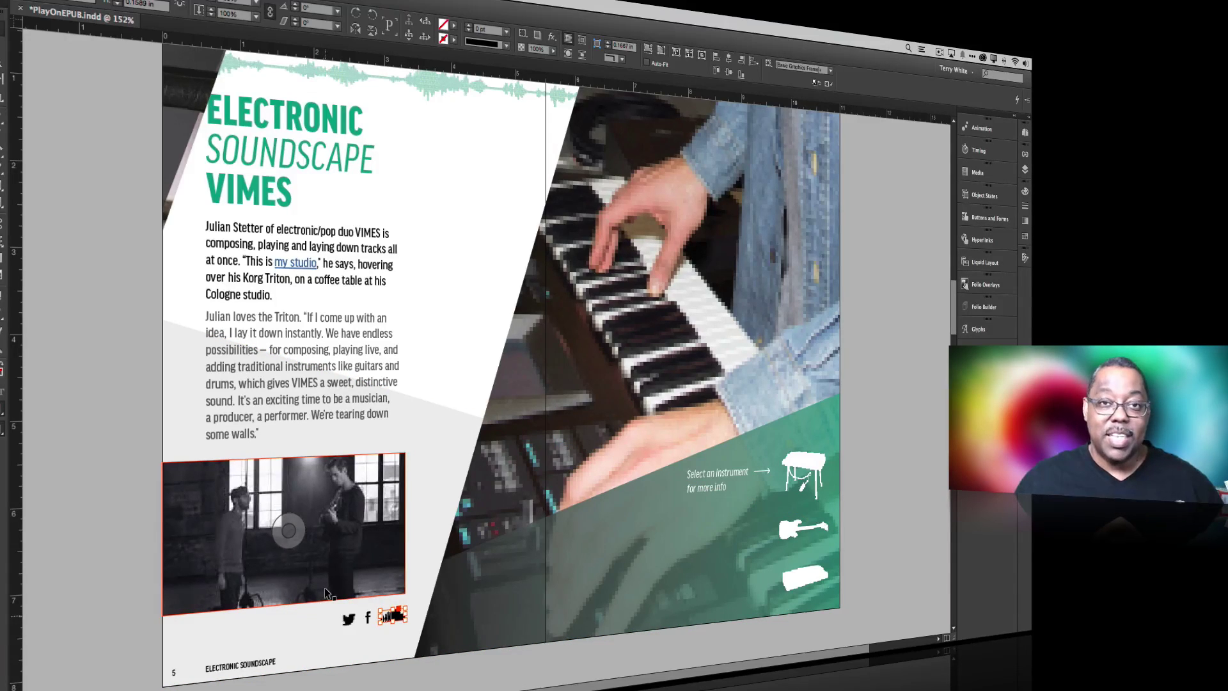
pyautogui.click(415, 531)
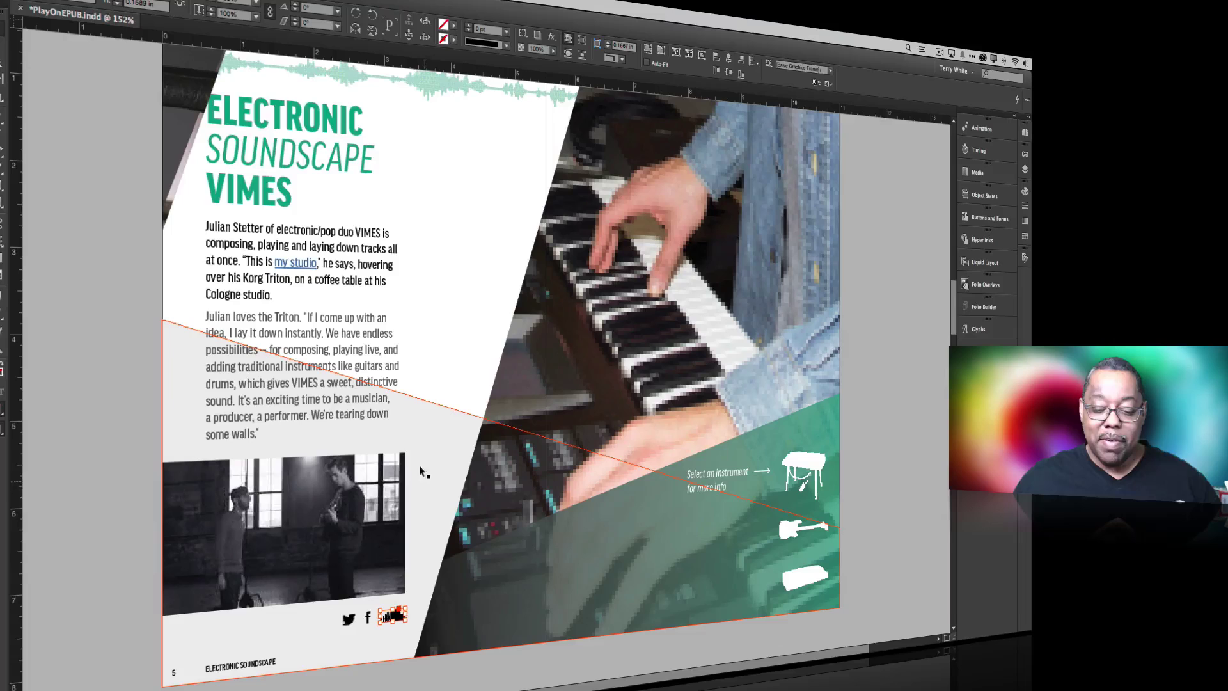
pyautogui.click(399, 616)
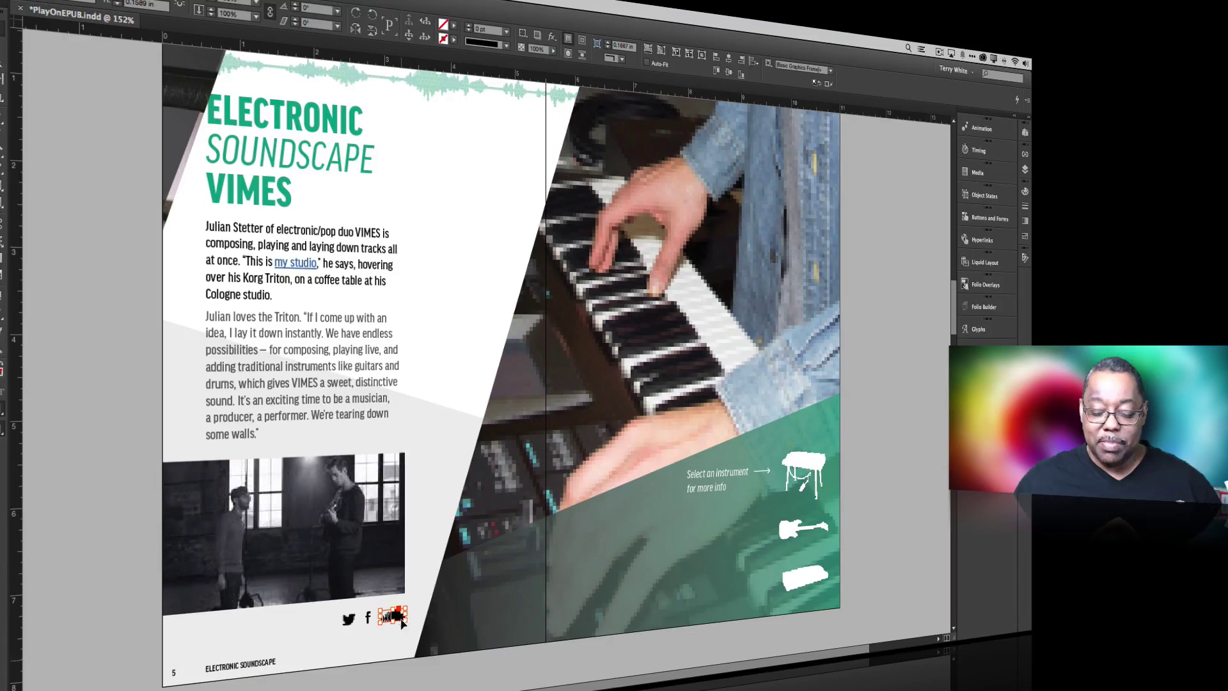
pyautogui.moveTo(403, 614); pyautogui.dragTo(433, 473)
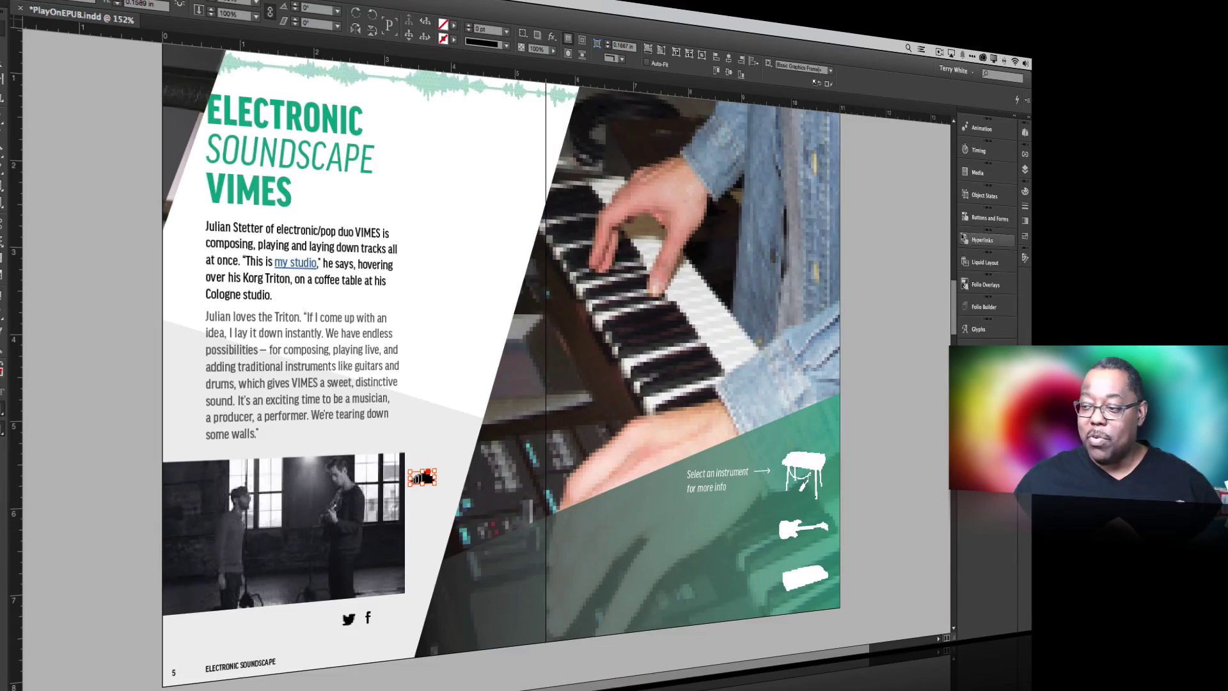
# Convert the SoundCloud icon into a button named Play Vimes Video
pyautogui.click(971, 224)
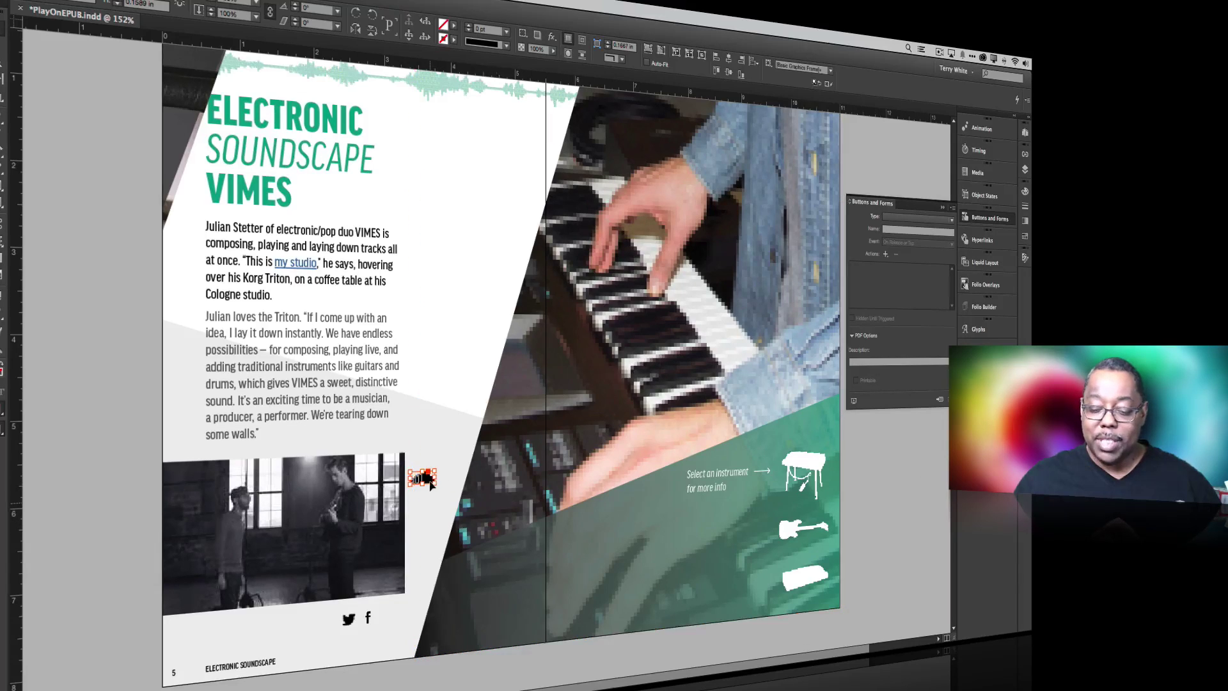
pyautogui.click(927, 220)
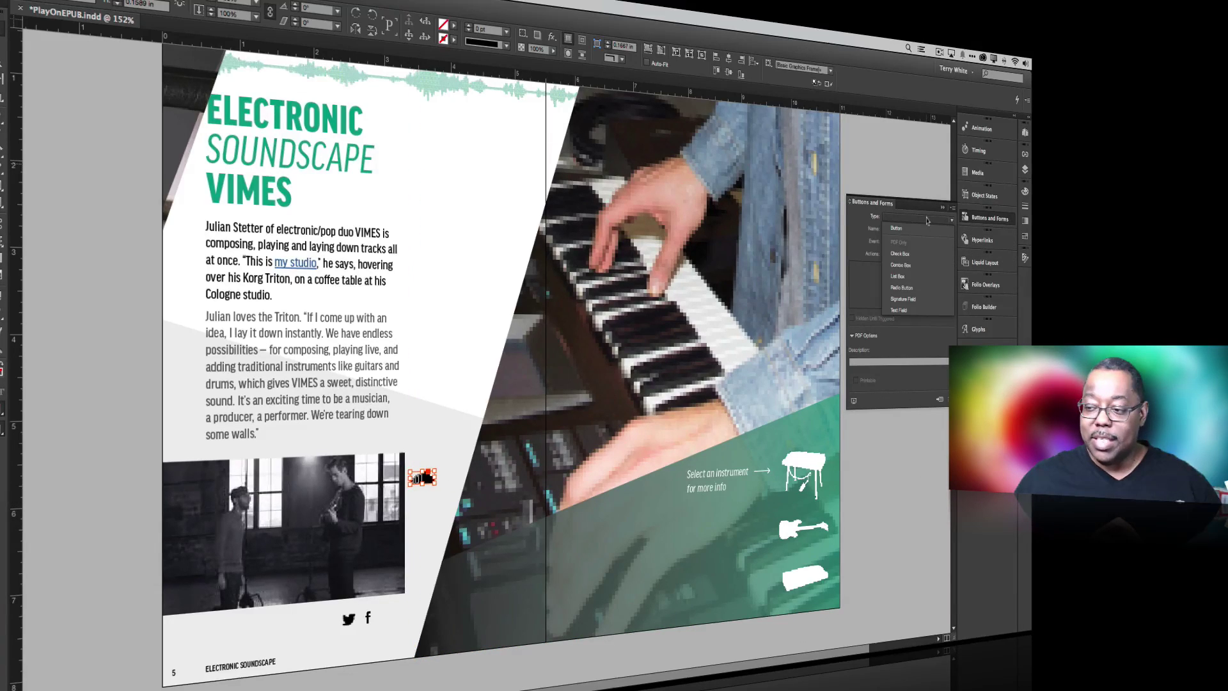
pyautogui.click(926, 229)
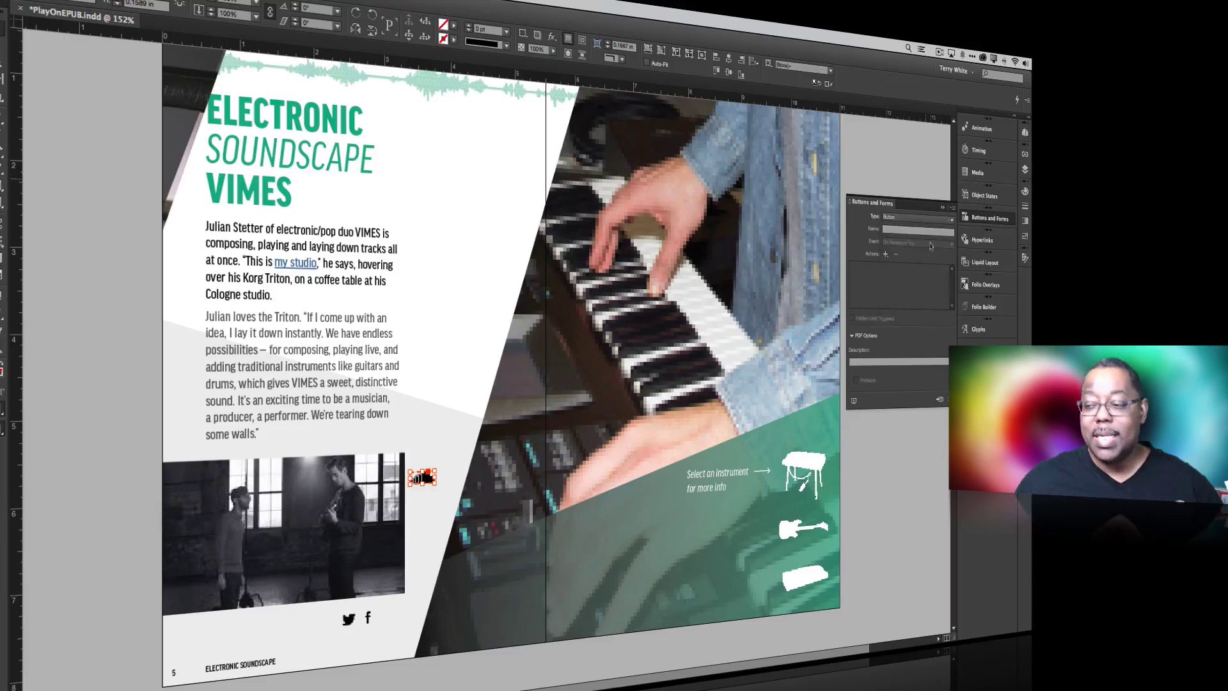
pyautogui.click(902, 229)
pyautogui.click(645, 361)
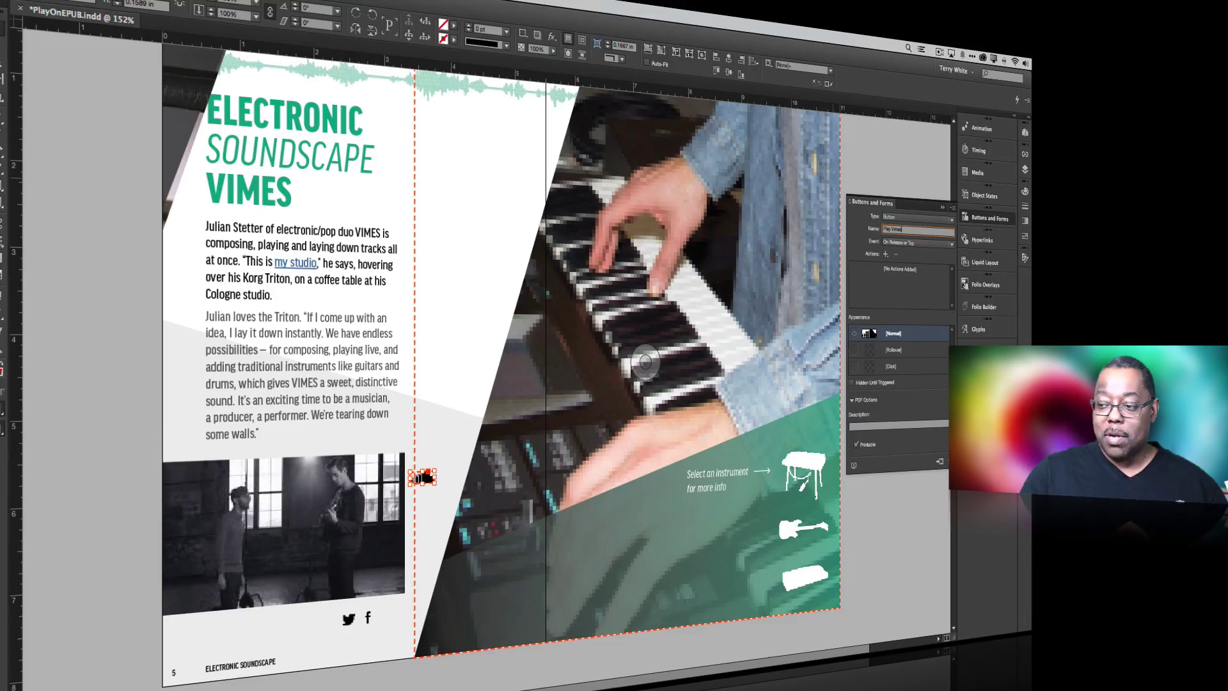
pyautogui.press('super+shift+a')
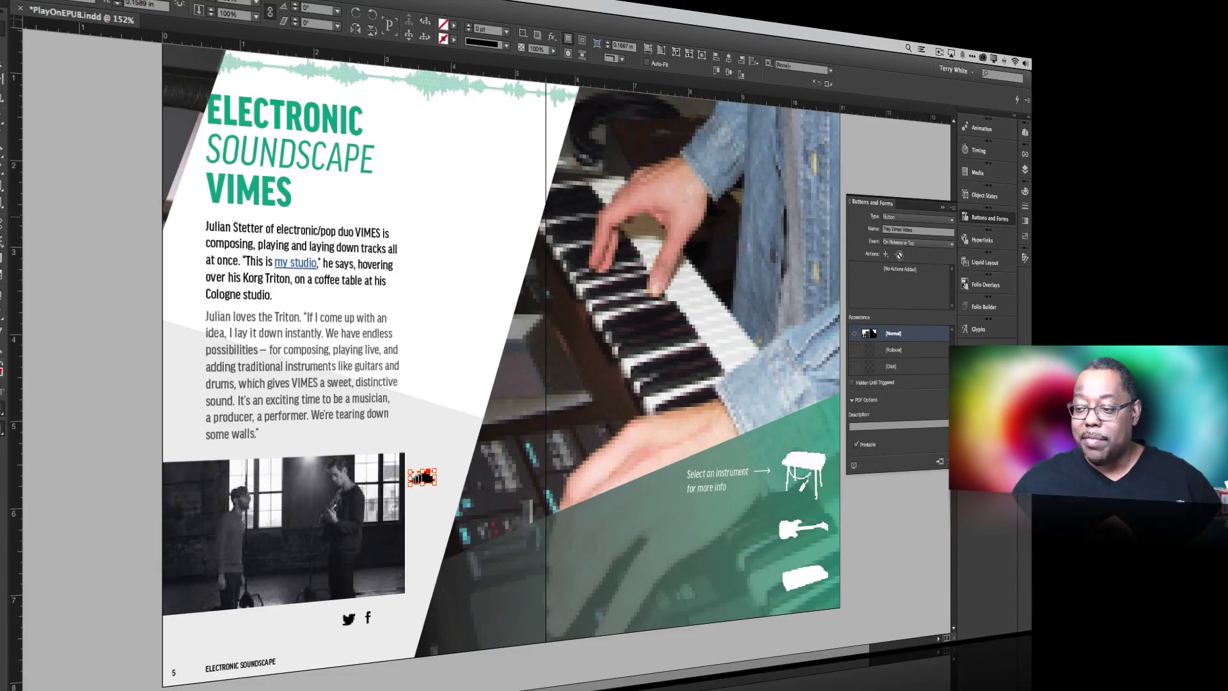
# Show the Actions menu for the Play Vimes Video button
pyautogui.click(886, 254)
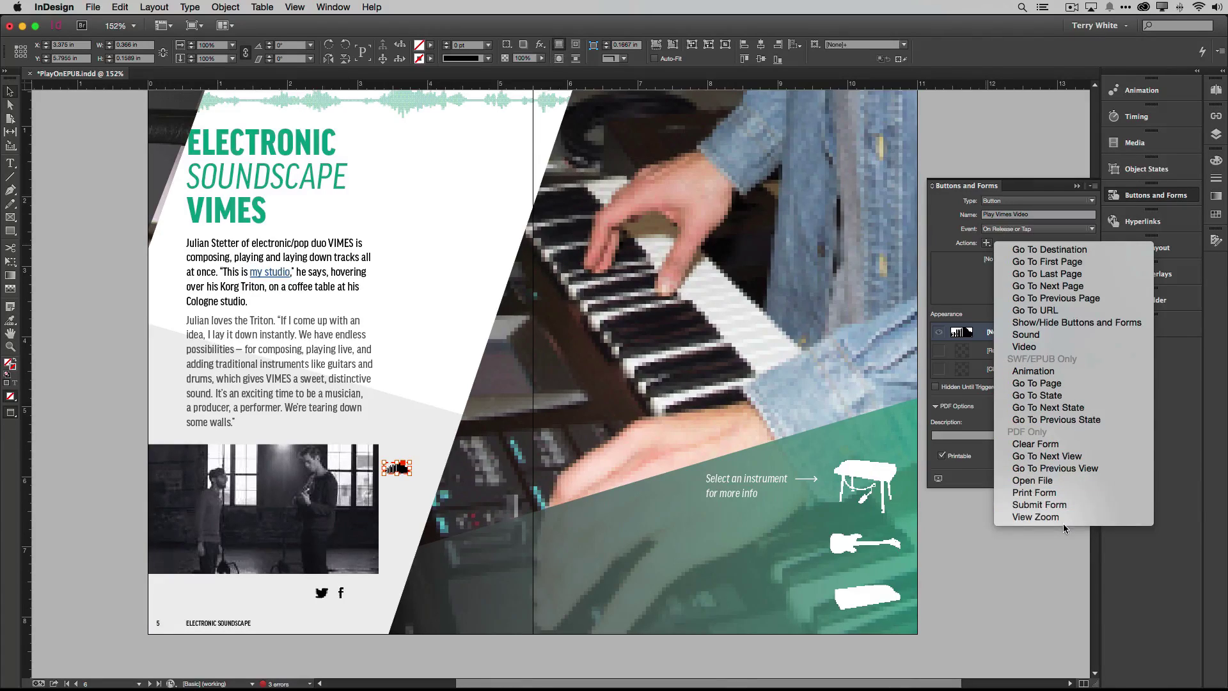
# Add a Video action that plays video_vimes.mp4
pyautogui.click(1026, 347)
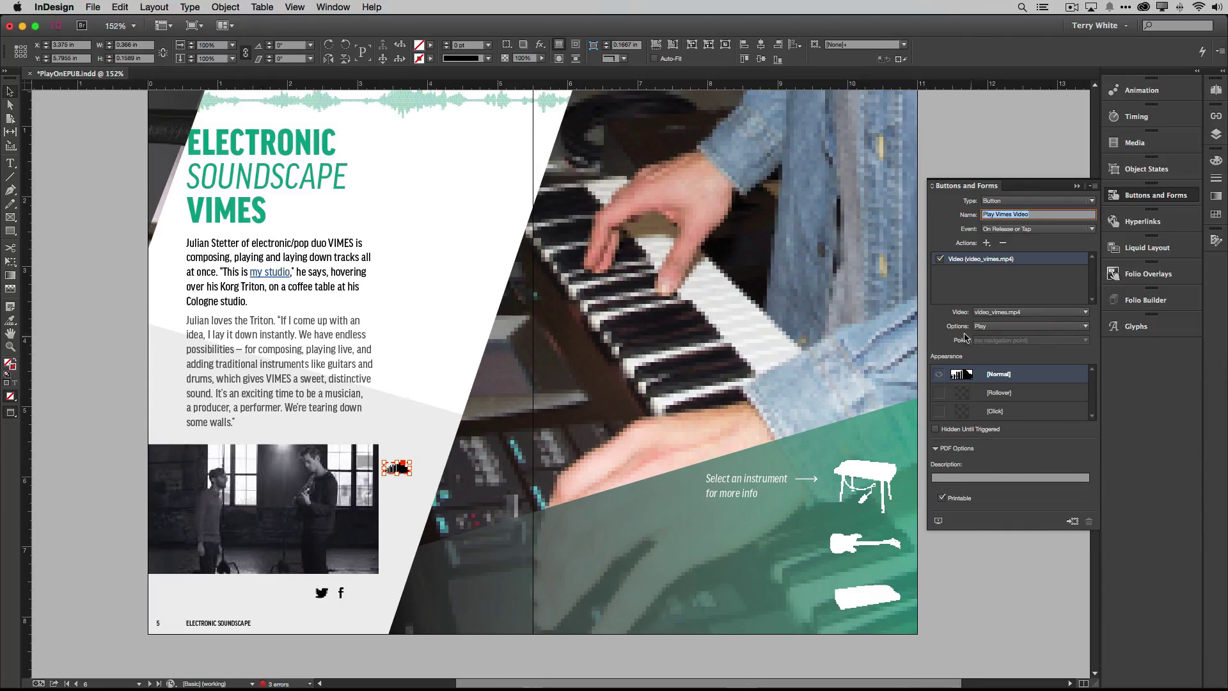
pyautogui.click(988, 313)
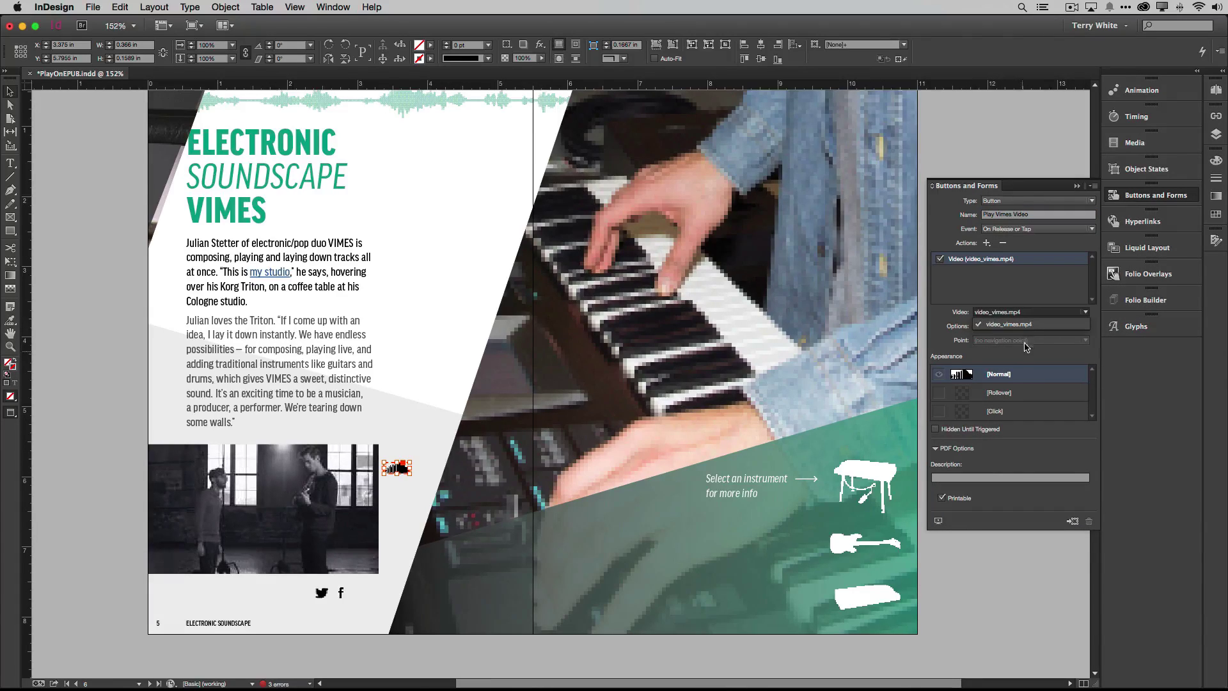
pyautogui.click(1023, 324)
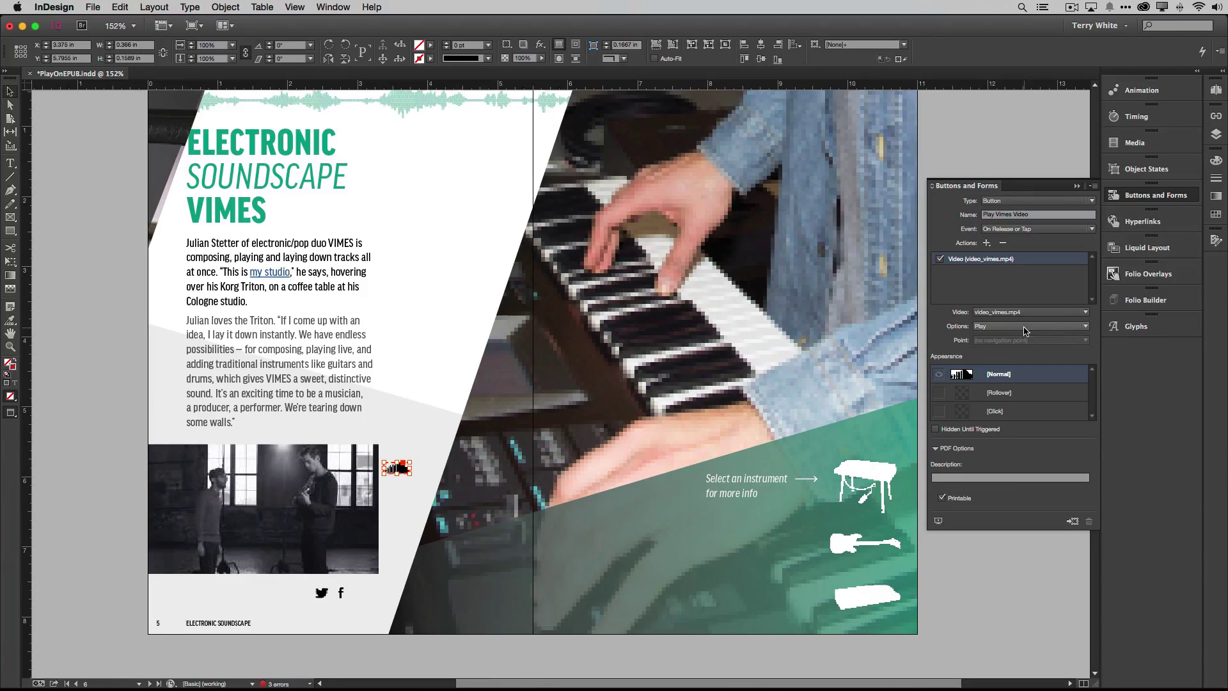
# From the Sample Buttons And Forms library, drag green round sample button 120 onto the page
pyautogui.click(1093, 187)
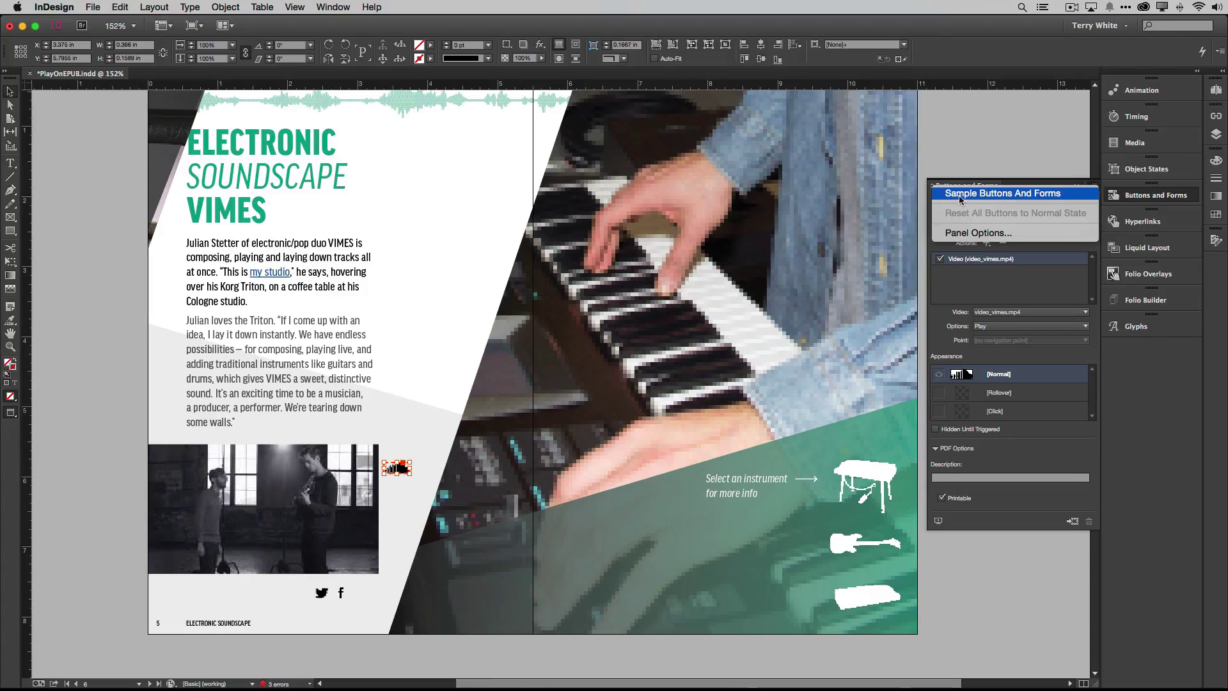
pyautogui.click(1046, 193)
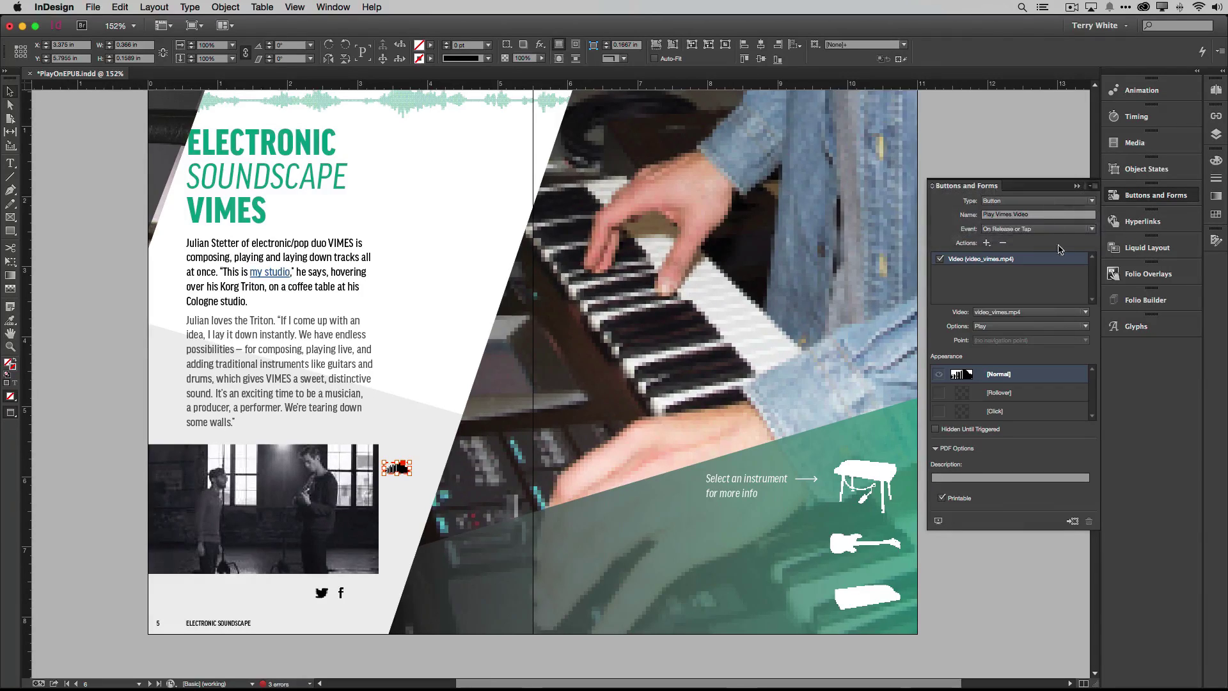
pyautogui.moveTo(654, 269); pyautogui.dragTo(845, 189)
pyautogui.scroll(-10, 852, 262)
pyautogui.scroll(6, 853, 262)
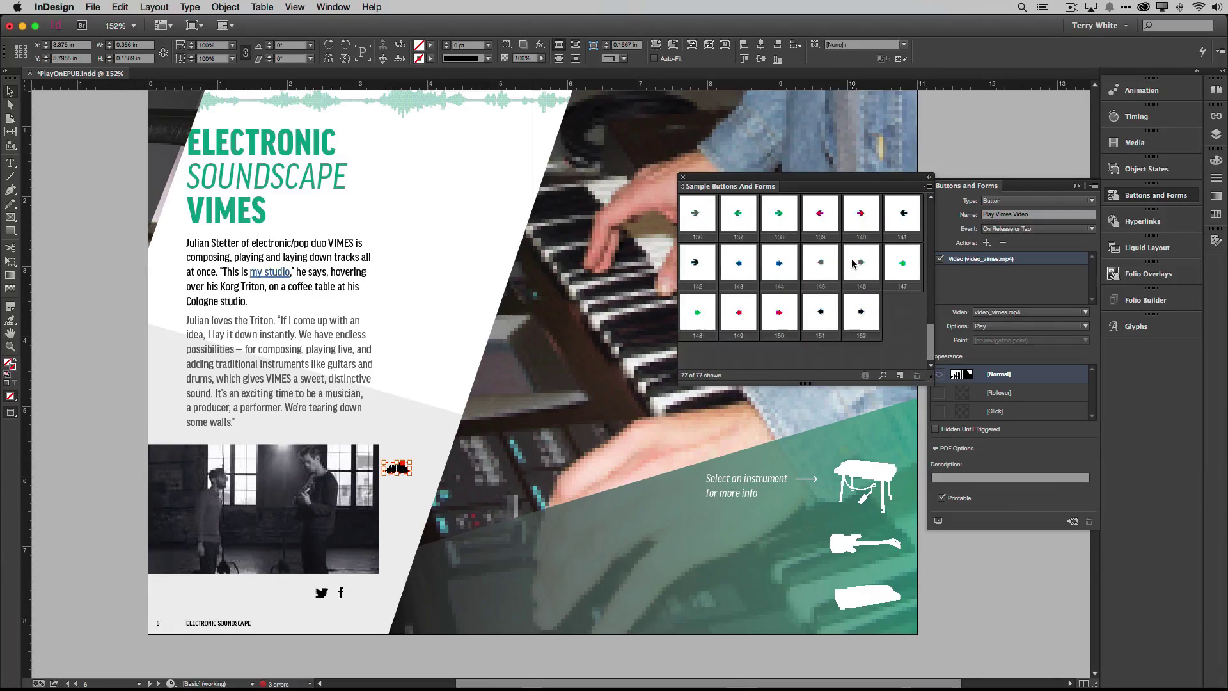
pyautogui.scroll(-1, 852, 262)
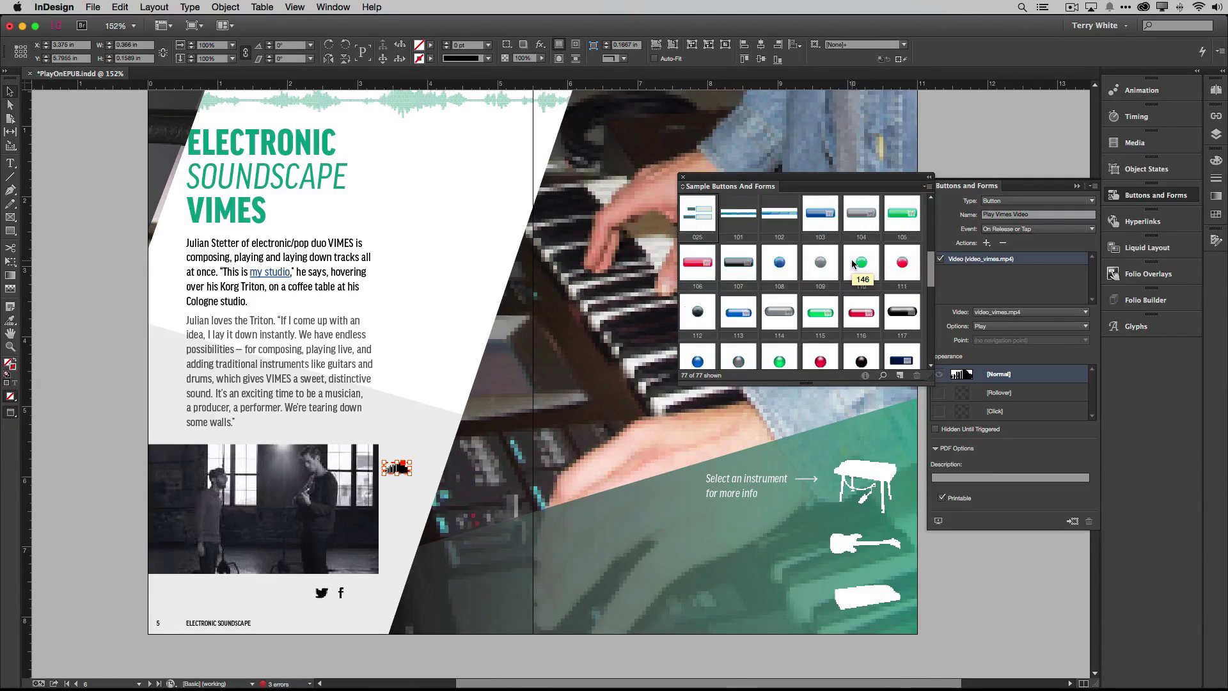
pyautogui.scroll(-2, 852, 262)
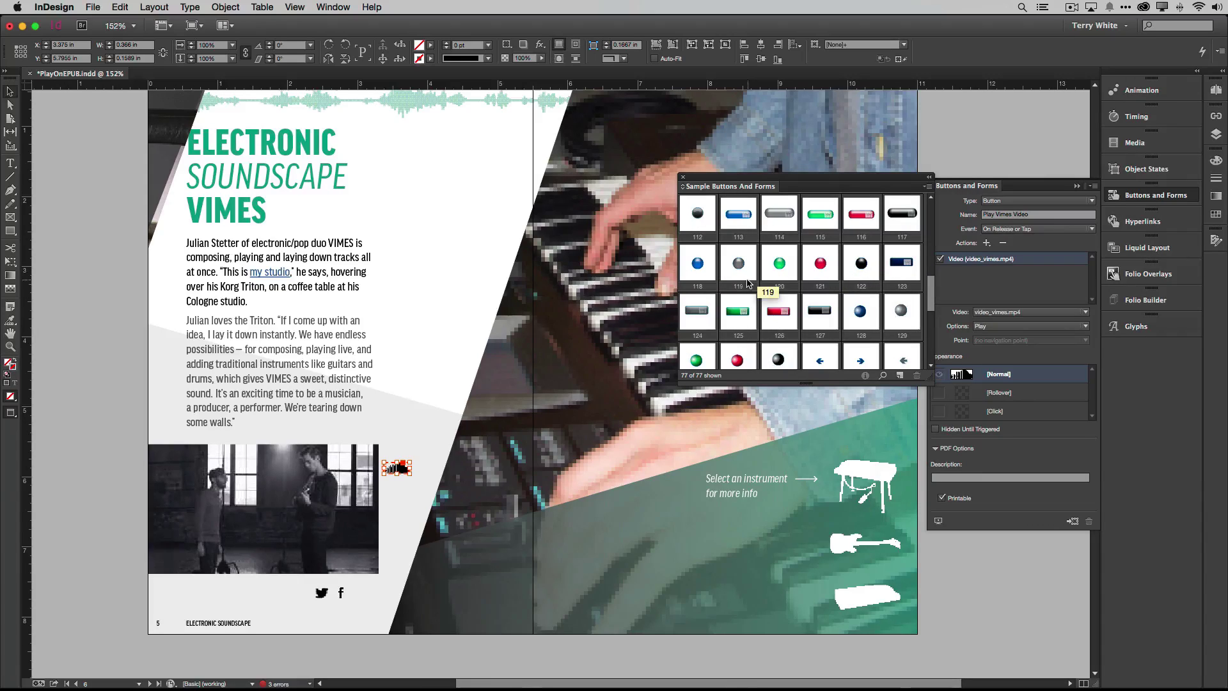
pyautogui.moveTo(776, 258); pyautogui.dragTo(400, 266)
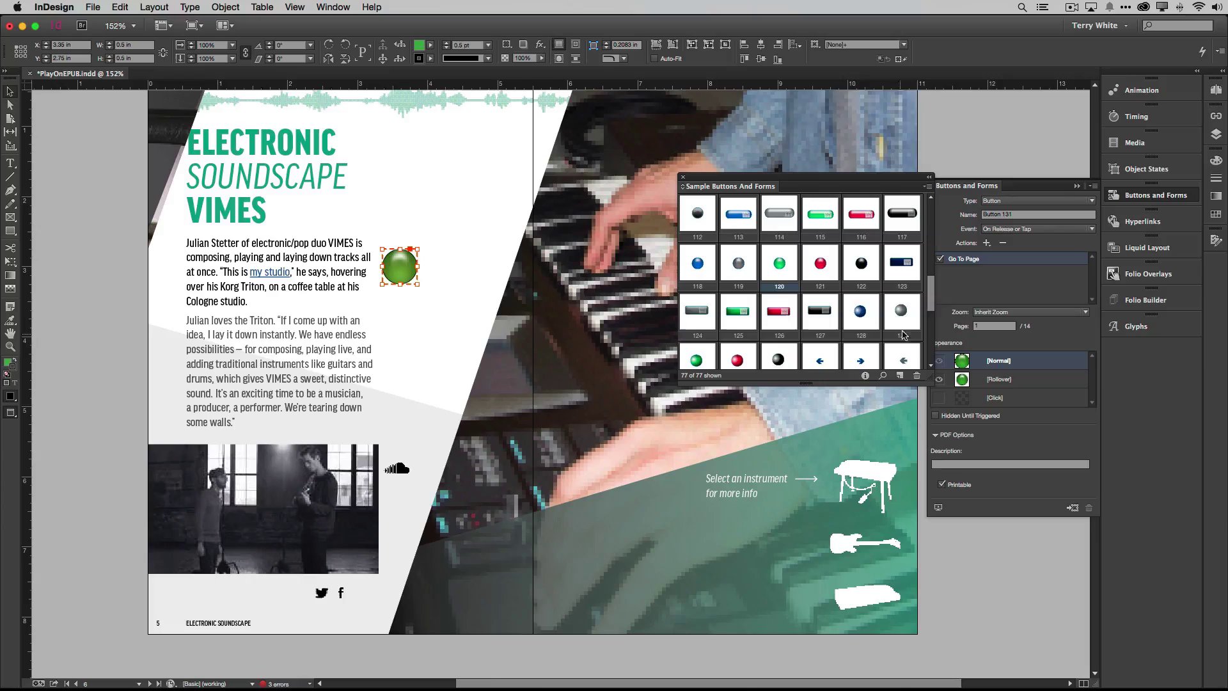
# Place check box sample 003 from Sample Buttons And Forms onto the page
pyautogui.moveTo(928, 307)
pyautogui.mouseDown()
pyautogui.moveTo(930, 342)
pyautogui.moveTo(930, 304)
pyautogui.mouseUp()
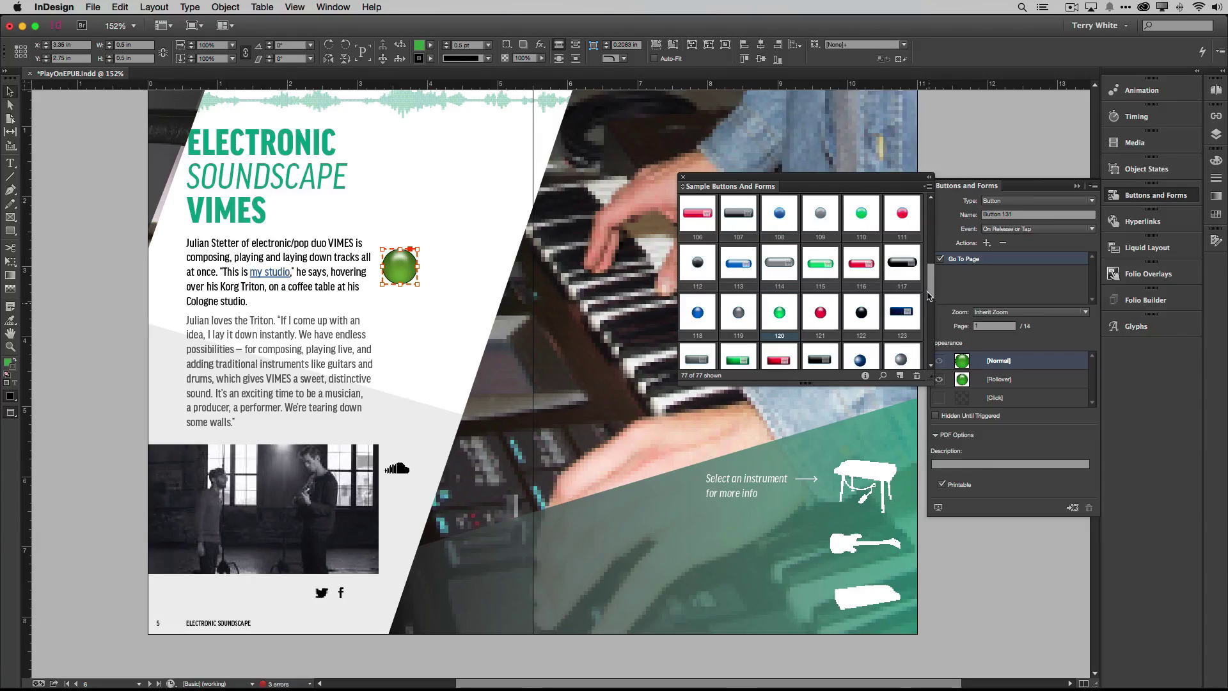
pyautogui.scroll(2, 928, 289)
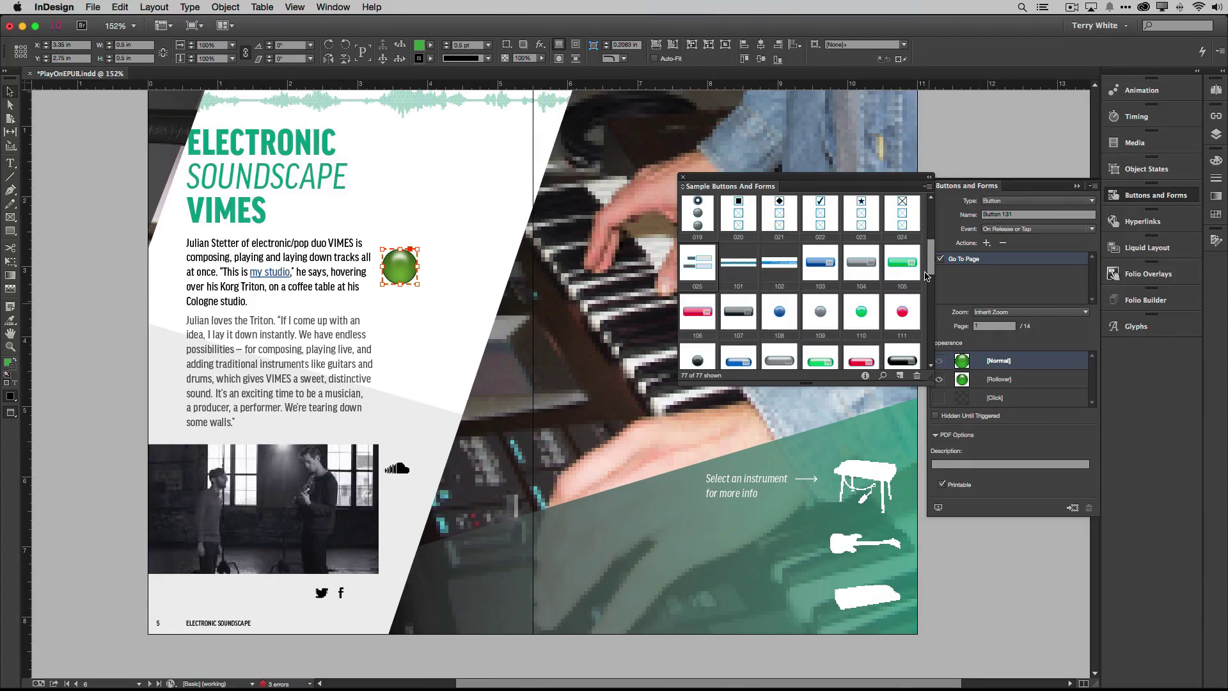
pyautogui.scroll(3, 925, 265)
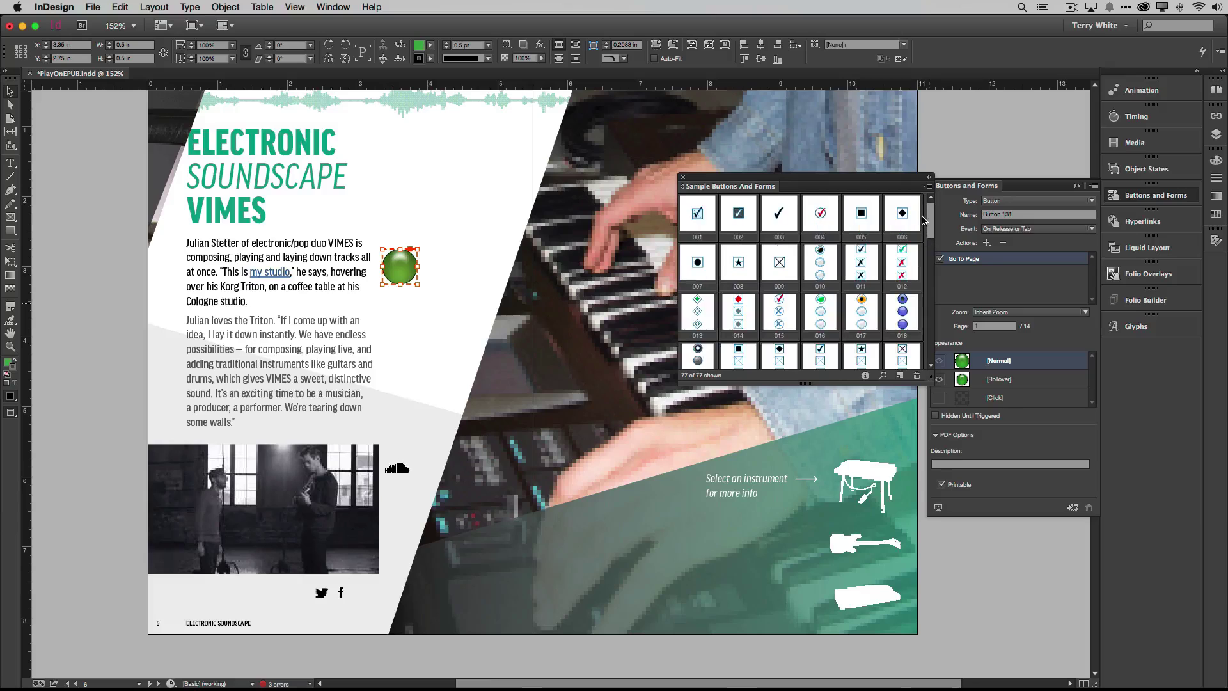
pyautogui.moveTo(777, 217); pyautogui.dragTo(393, 200)
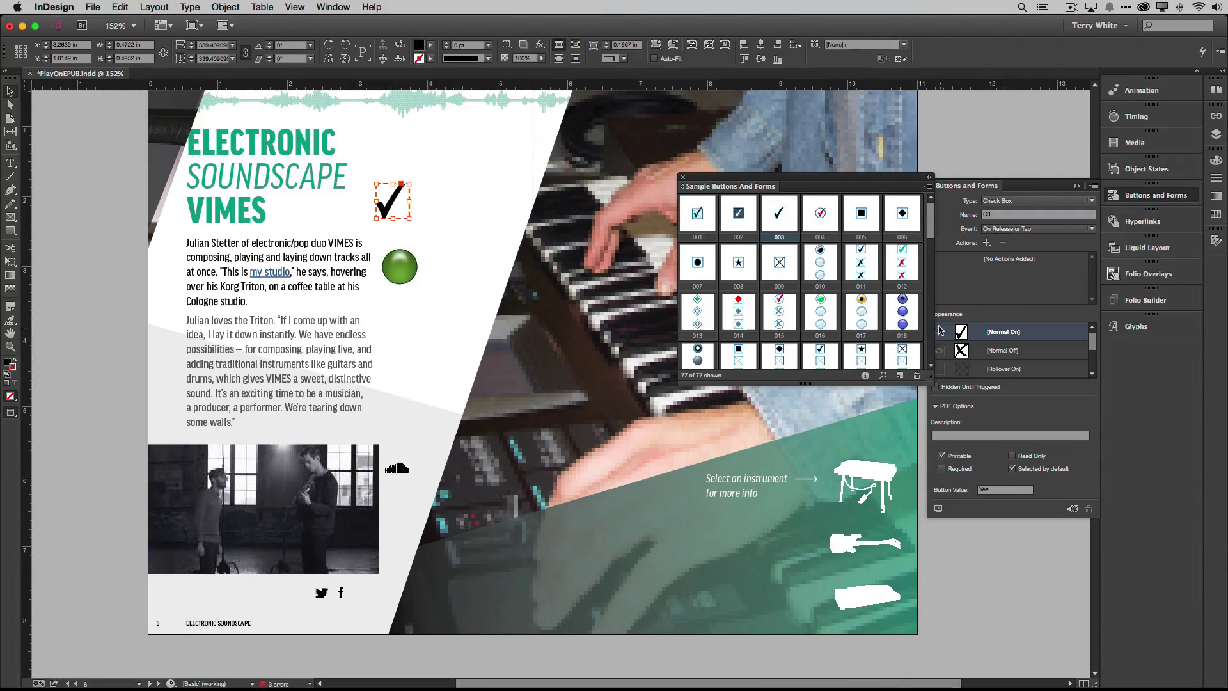
# Place green pill sample button 115, with its Go To Page action, onto the page
pyautogui.moveTo(930, 240); pyautogui.dragTo(930, 290)
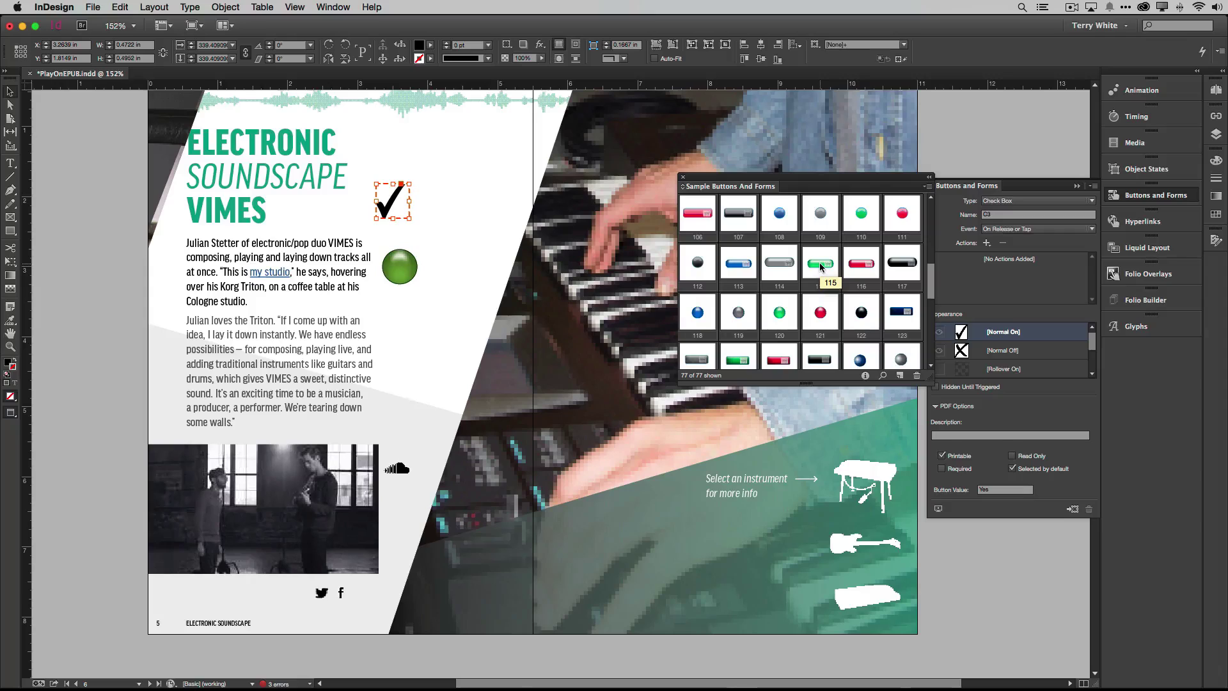
pyautogui.moveTo(821, 266); pyautogui.dragTo(407, 425)
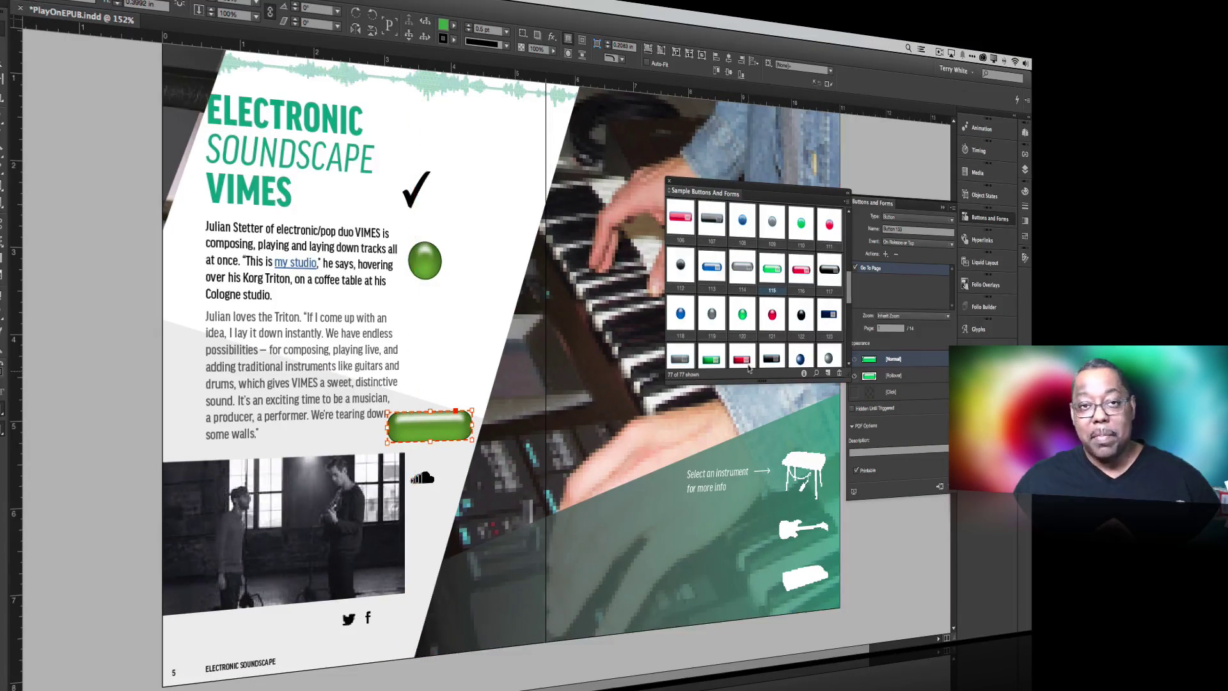
pyautogui.scroll(-5, 748, 368)
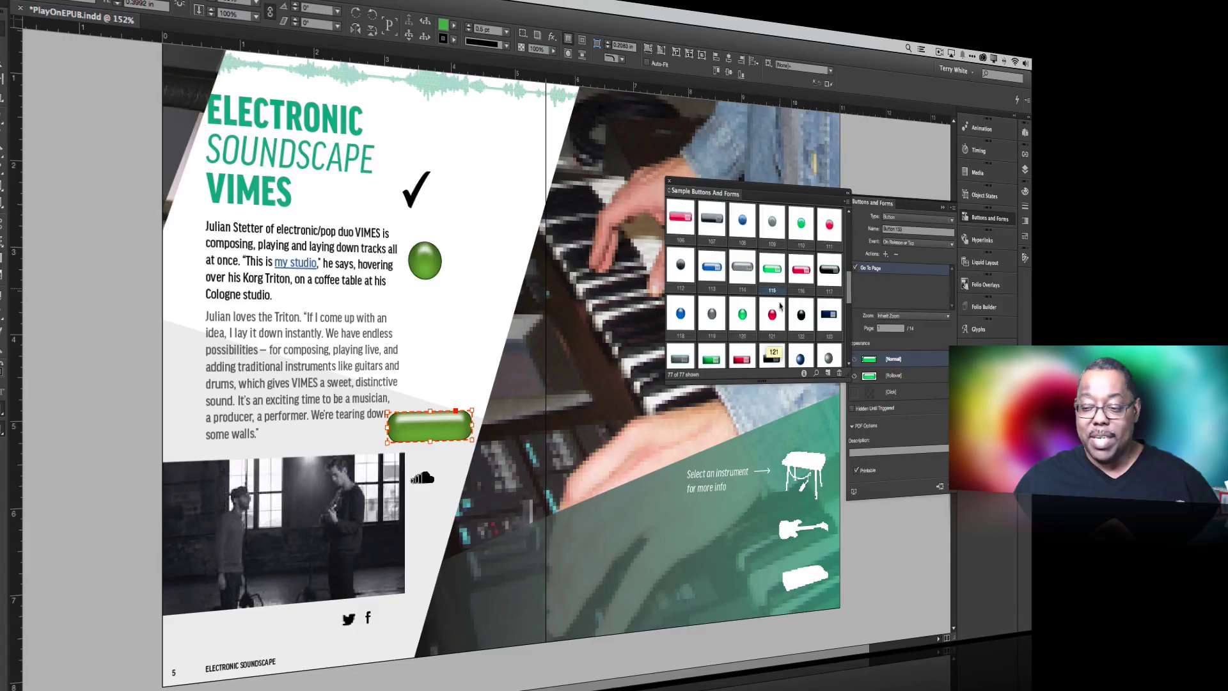